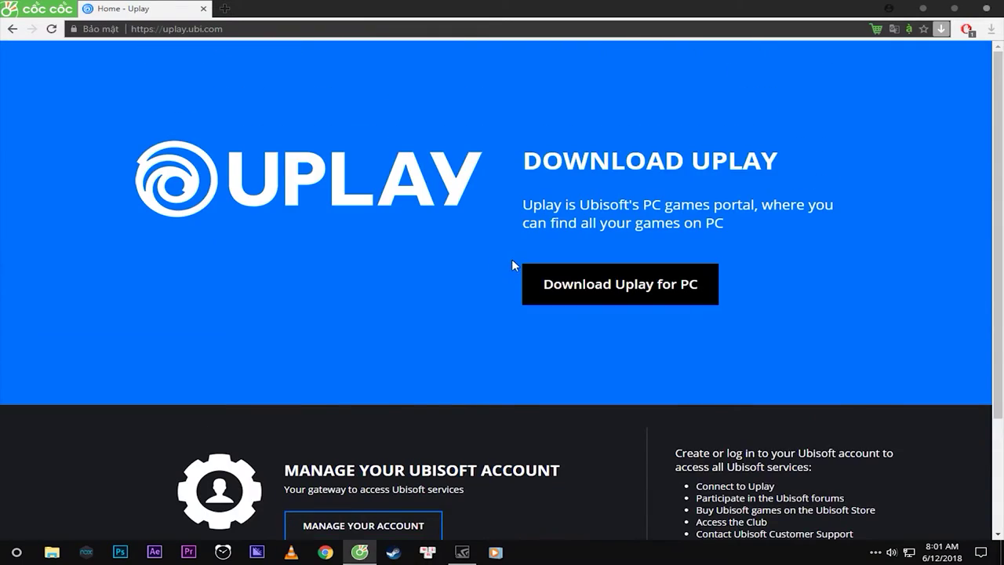
# Download the Uplay for PC installer, UplayInstaller (1).exe, from the Uplay page in Cốc Cốc.
pyautogui.scroll(2, 526, 257)
pyautogui.click(181, 29)
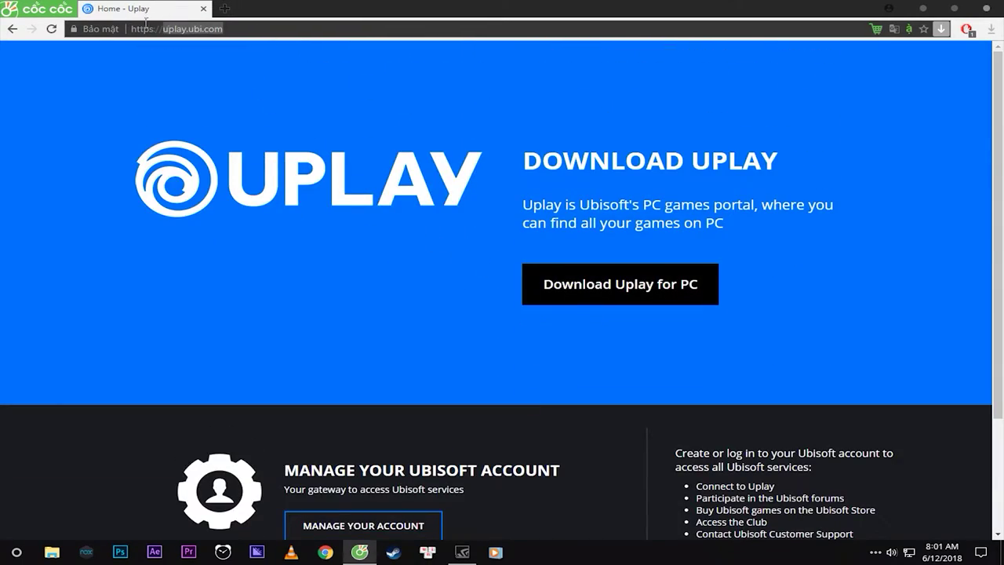
pyautogui.scroll(-2, 522, 202)
pyautogui.scroll(2, 520, 201)
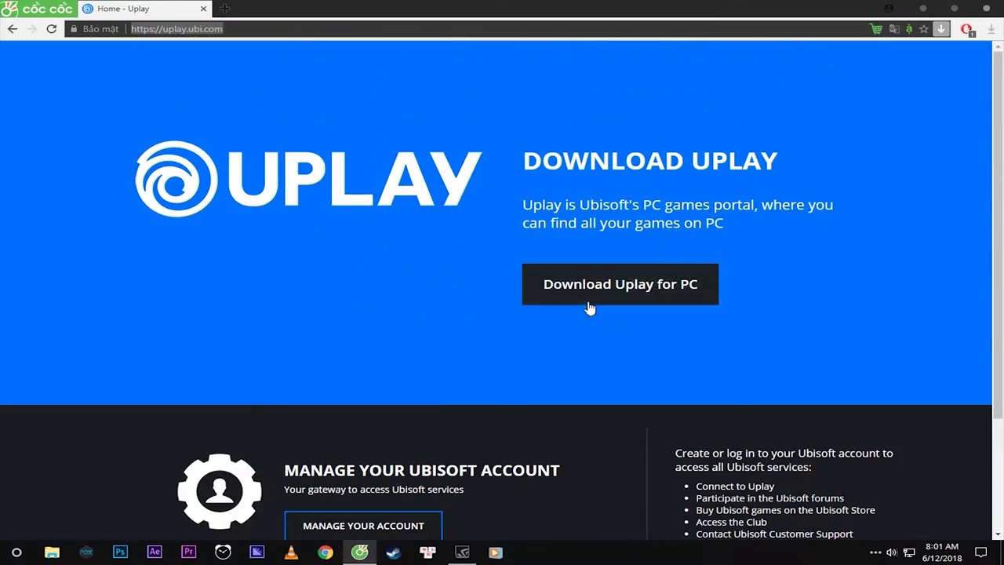
pyautogui.click(646, 292)
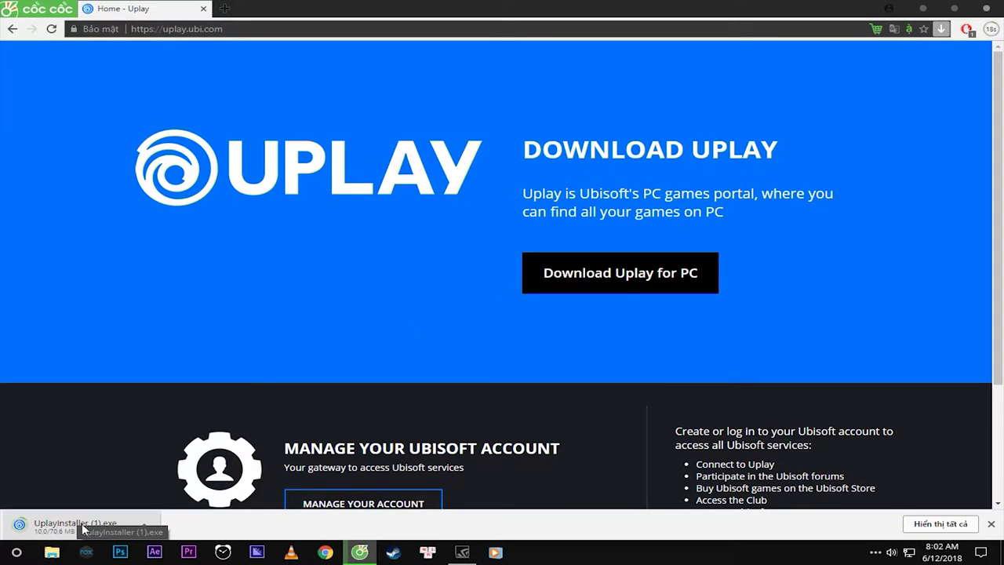
pyautogui.click(923, 9)
# Refresh the desktop and switch the wallpaper to the next desktop background.
pyautogui.rightClick(426, 160)
pyautogui.click(487, 198)
pyautogui.rightClick(391, 159)
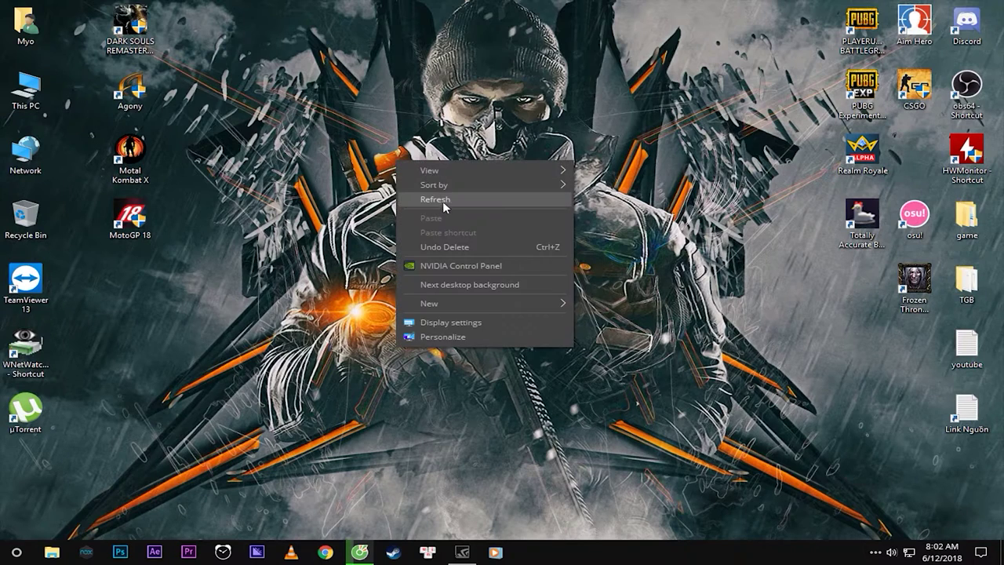
pyautogui.click(441, 200)
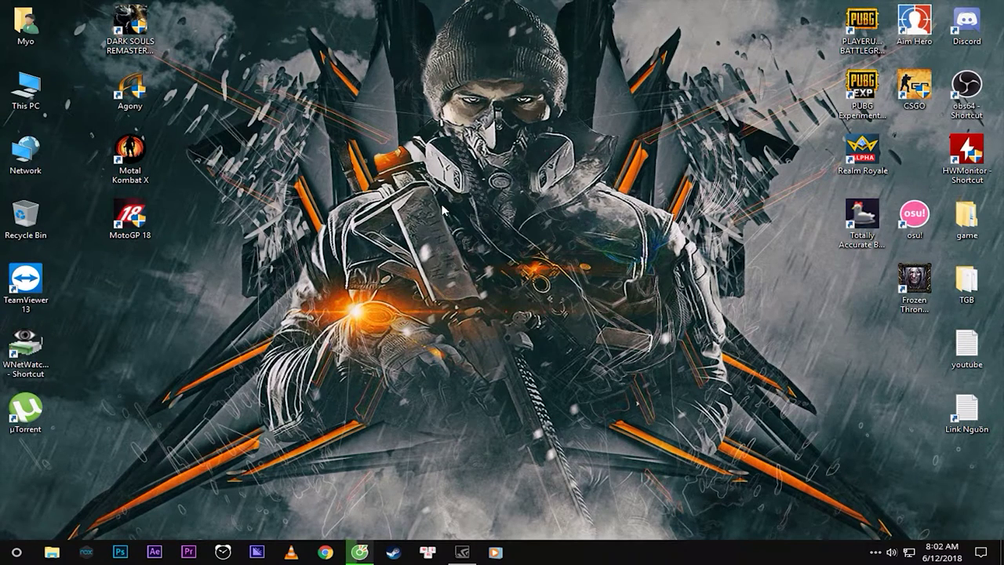
pyautogui.rightClick(462, 144)
pyautogui.click(513, 260)
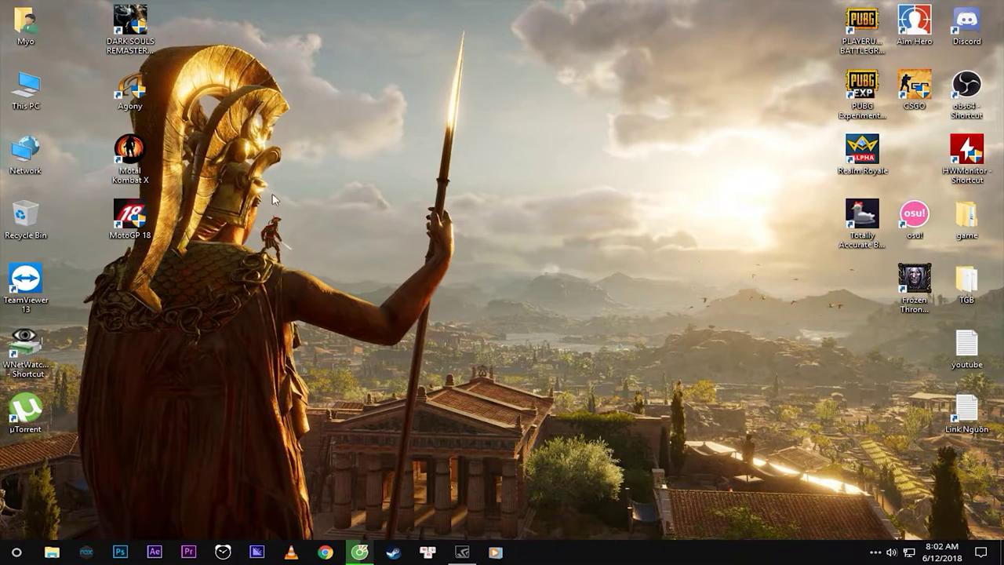
# Refresh the desktop repeatedly, then bring the Cốc Cốc window back from the taskbar.
pyautogui.rightClick(15, 213)
pyautogui.rightClick(246, 181)
pyautogui.click(315, 219)
pyautogui.rightClick(319, 188)
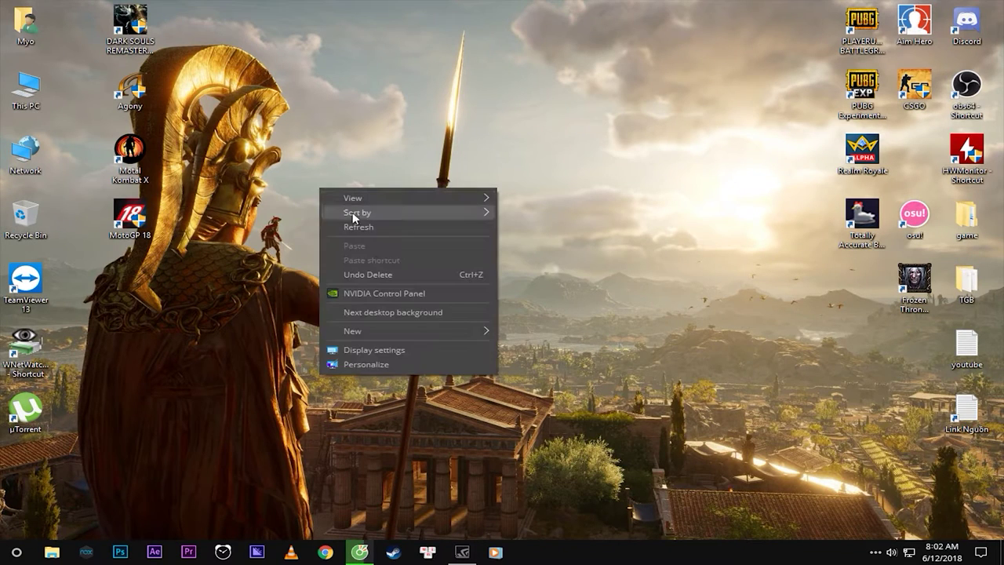
pyautogui.click(352, 226)
pyautogui.rightClick(355, 190)
pyautogui.click(389, 227)
pyautogui.rightClick(356, 189)
pyautogui.click(391, 227)
pyautogui.rightClick(373, 188)
pyautogui.click(408, 226)
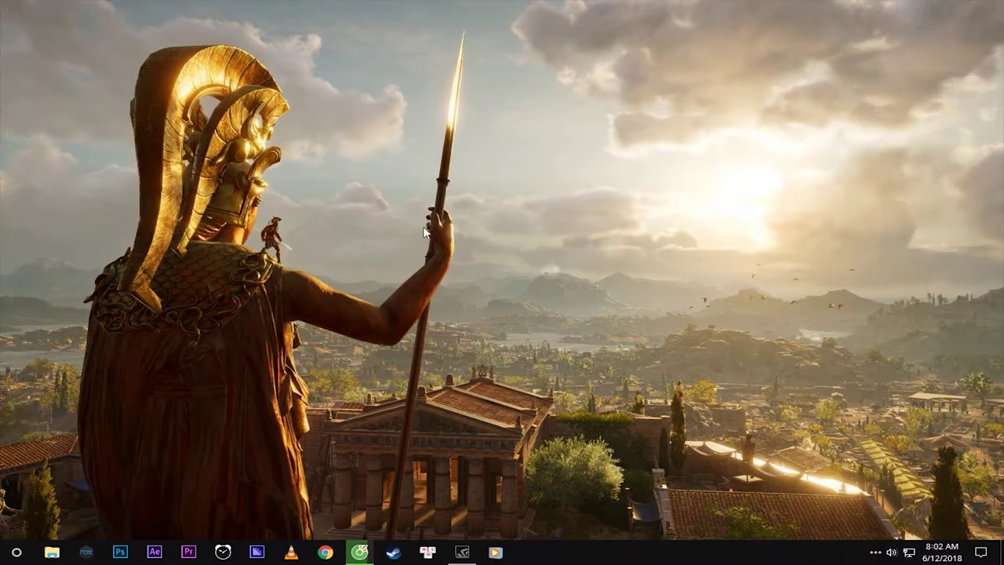
pyautogui.rightClick(487, 183)
pyautogui.click(519, 222)
pyautogui.rightClick(501, 177)
pyautogui.click(529, 216)
pyautogui.rightClick(524, 189)
pyautogui.click(554, 230)
pyautogui.rightClick(522, 188)
pyautogui.click(551, 227)
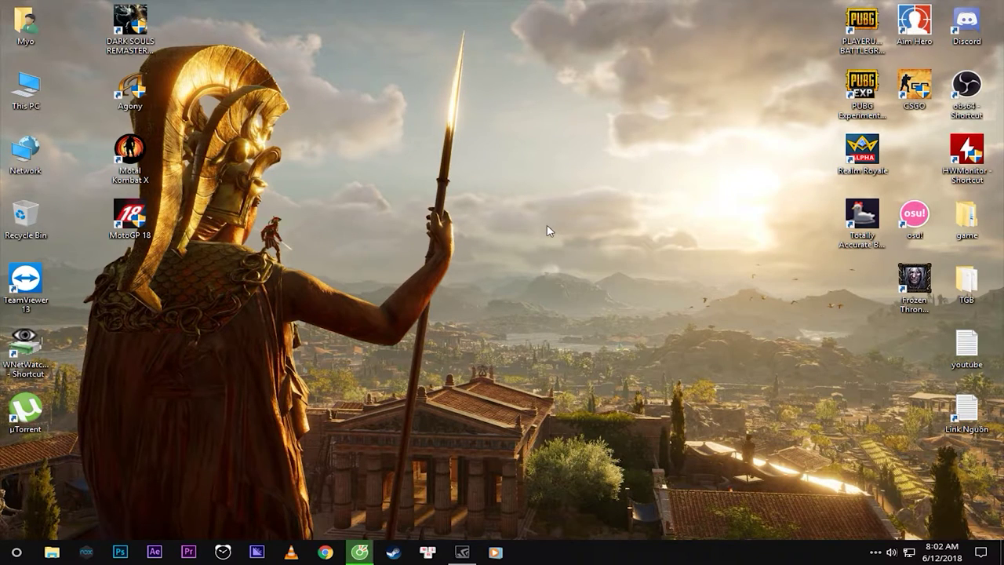
pyautogui.click(375, 555)
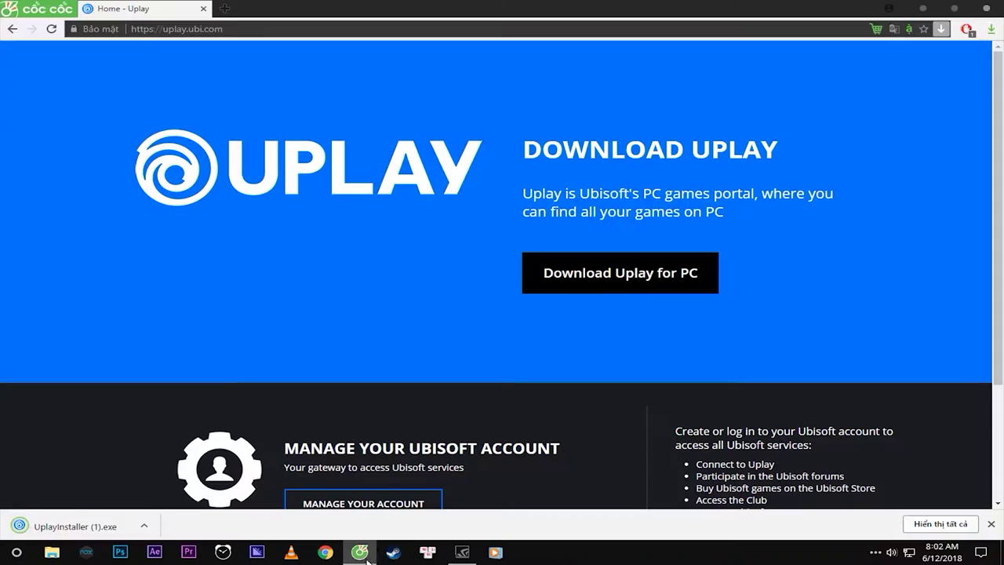
# Run UplayInstaller with English as the language and accept the licence agreement.
pyautogui.click(70, 526)
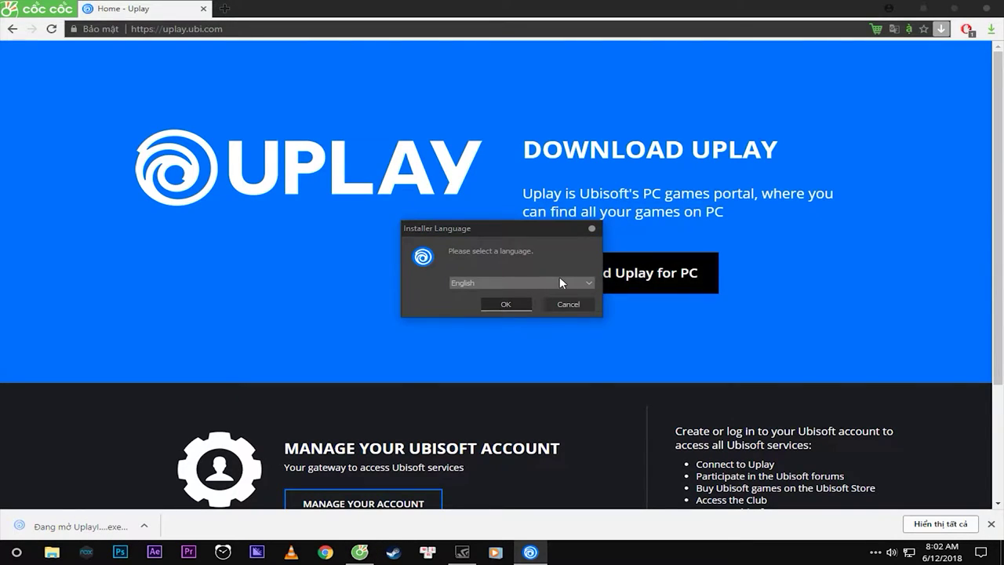
pyautogui.click(559, 281)
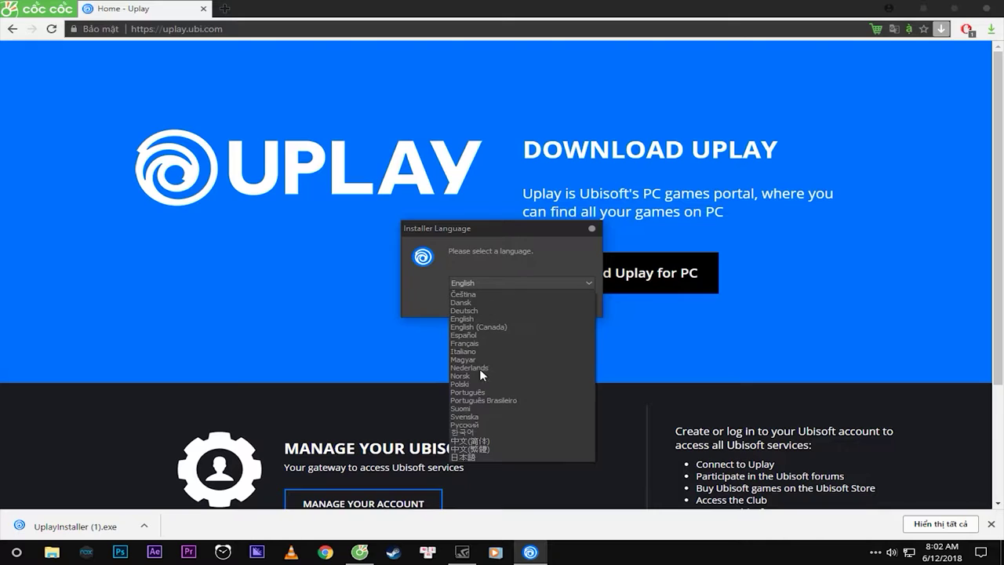
pyautogui.click(481, 318)
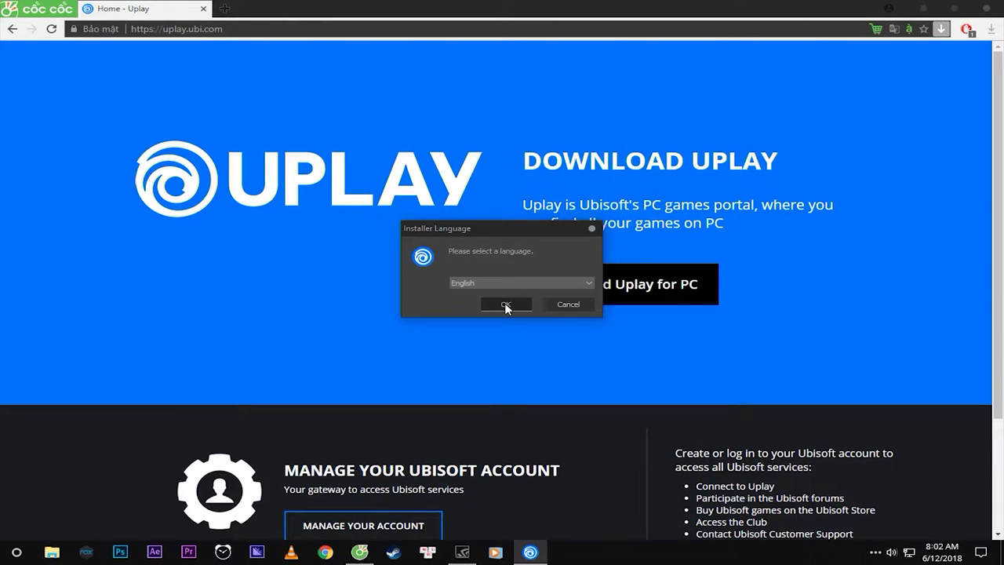
pyautogui.click(505, 303)
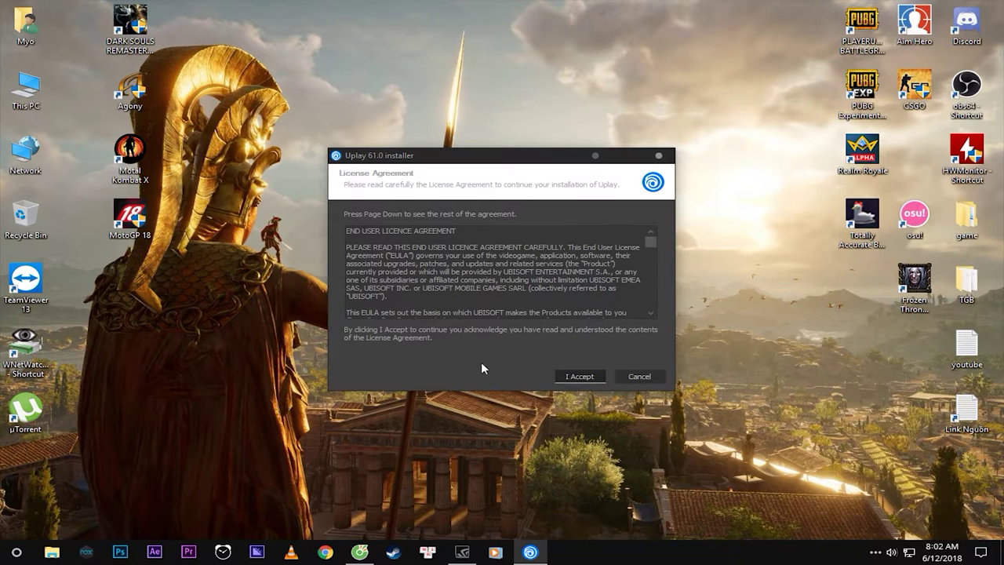
pyautogui.click(579, 377)
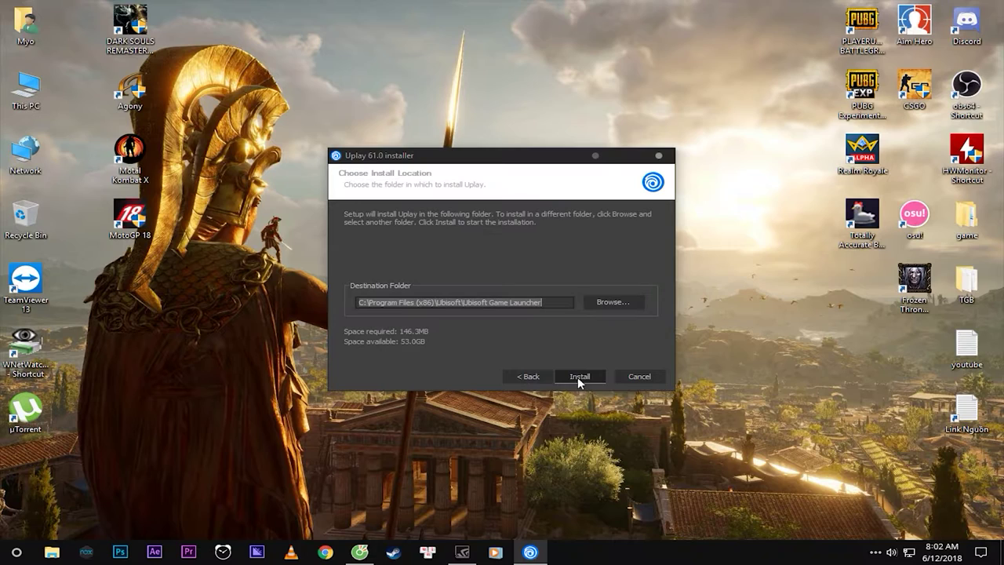
# Set the install folder to D:\Games\Ubisoft Game Launcher via Browse.
pyautogui.click(618, 304)
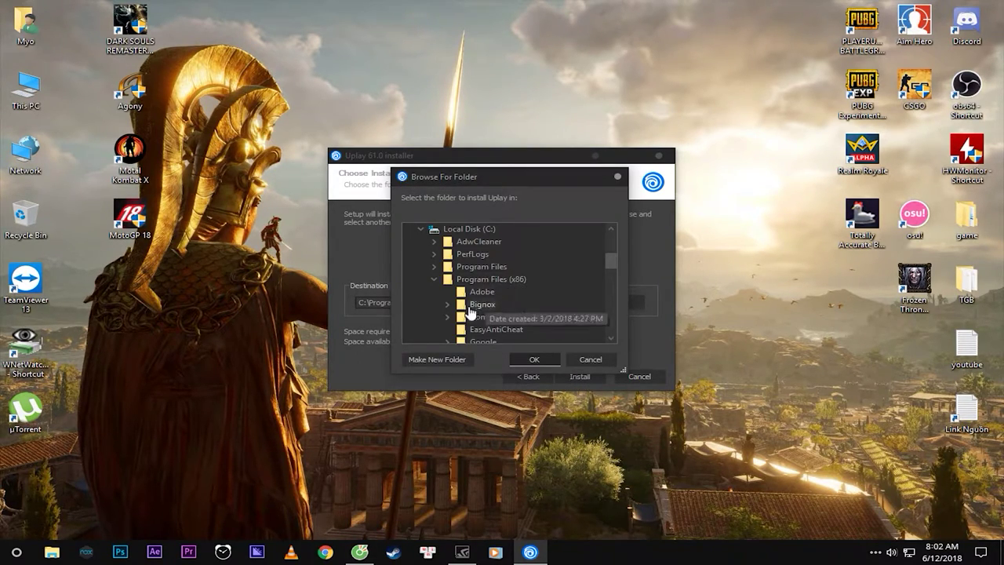
pyautogui.moveTo(514, 179); pyautogui.dragTo(420, 160)
pyautogui.moveTo(508, 231); pyautogui.dragTo(518, 313)
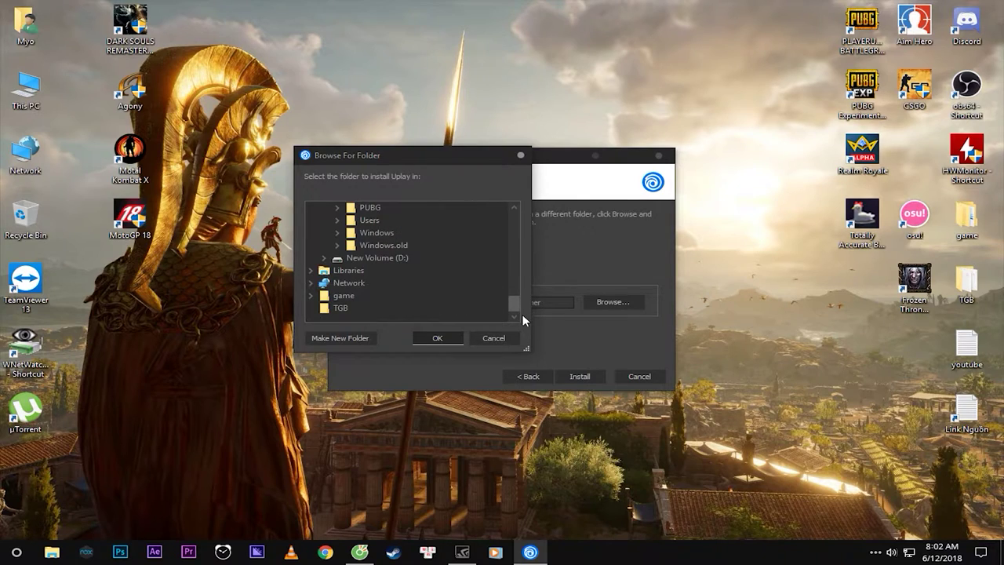
pyautogui.click(368, 259)
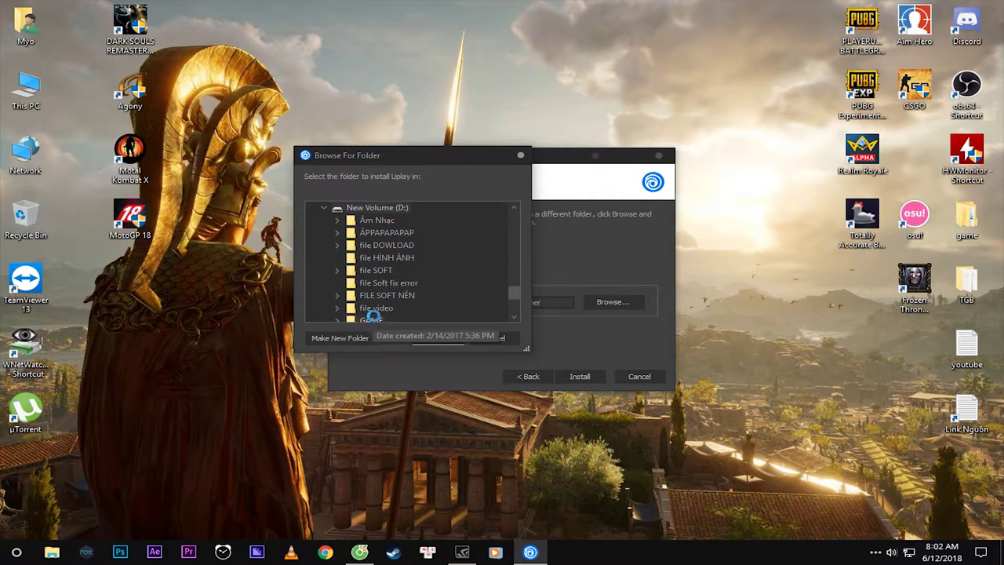
pyautogui.click(372, 318)
pyautogui.scroll(-2, 428, 293)
pyautogui.scroll(2, 429, 293)
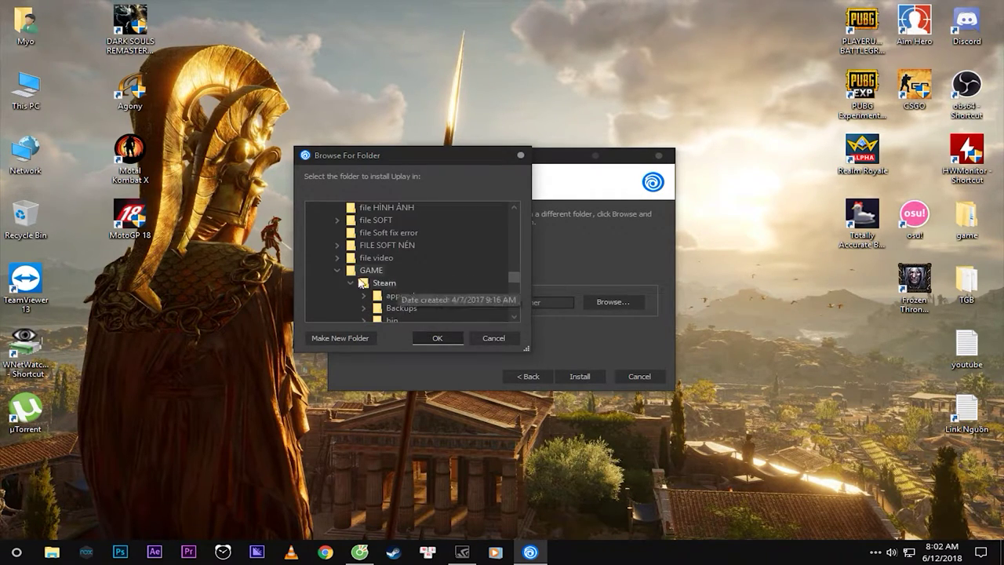
pyautogui.click(337, 270)
pyautogui.click(365, 287)
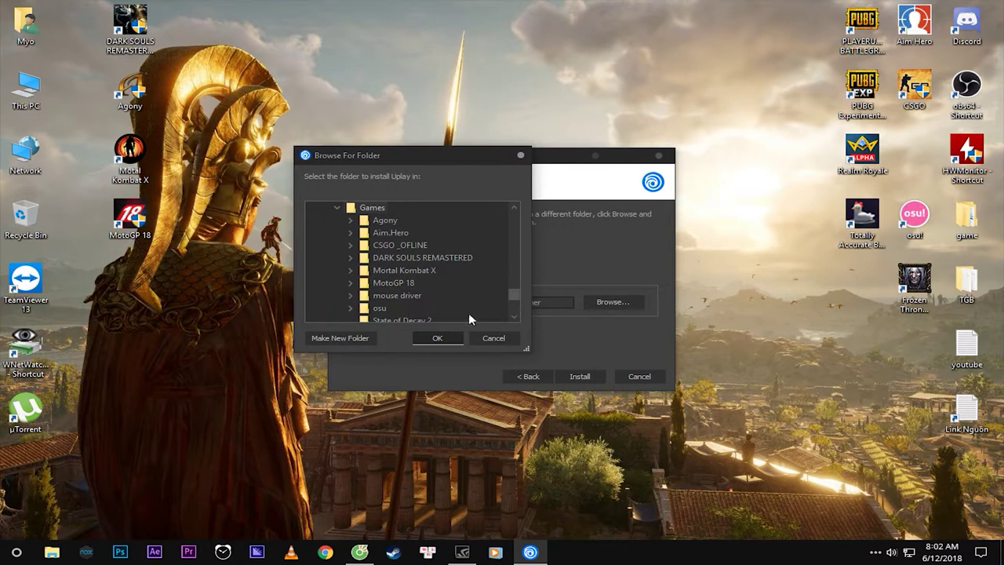
pyautogui.click(436, 338)
pyautogui.moveTo(468, 302); pyautogui.dragTo(425, 304)
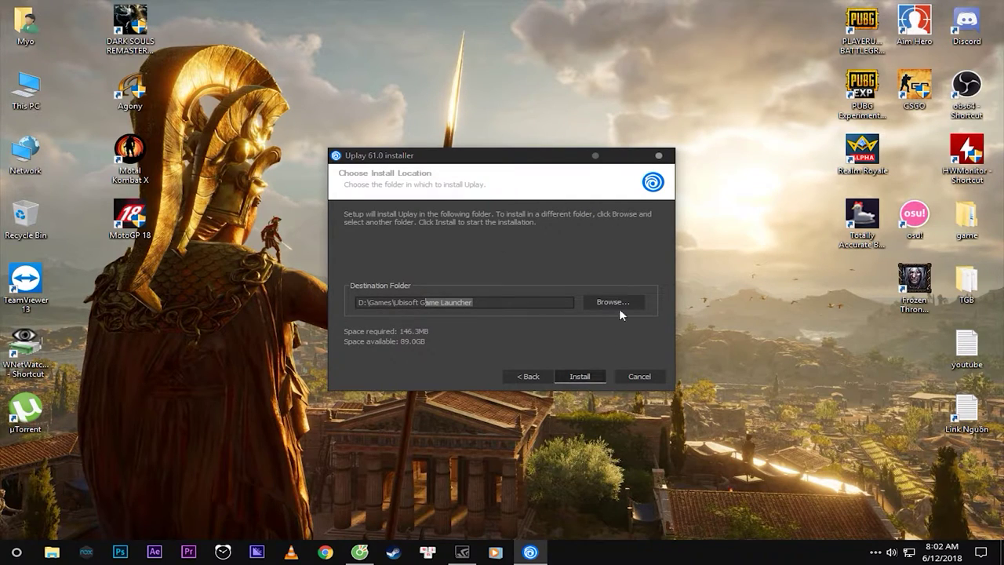
# Install Uplay, then finish setup with Run Uplay checked to open the Log in window.
pyautogui.click(588, 375)
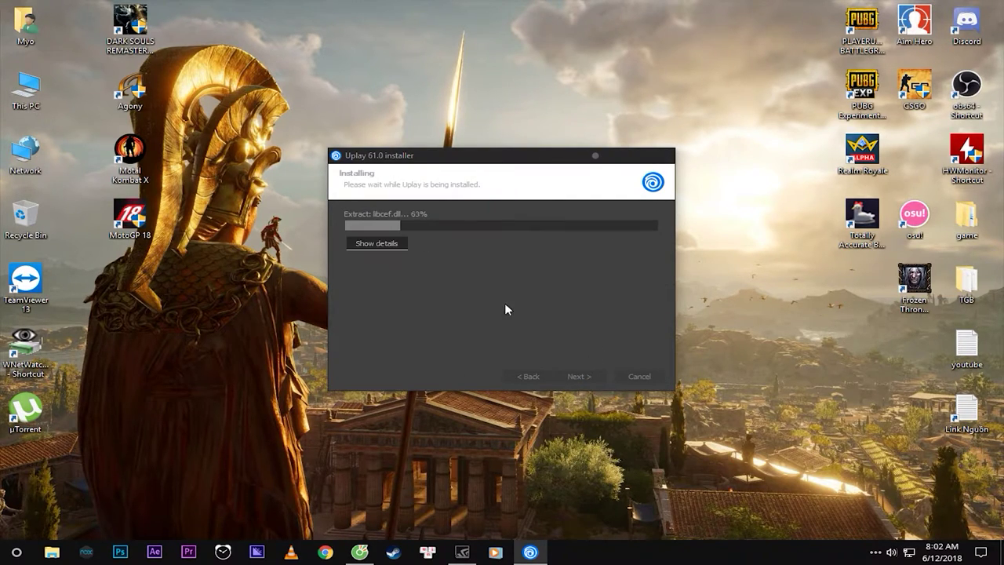
pyautogui.moveTo(475, 157); pyautogui.dragTo(602, 213)
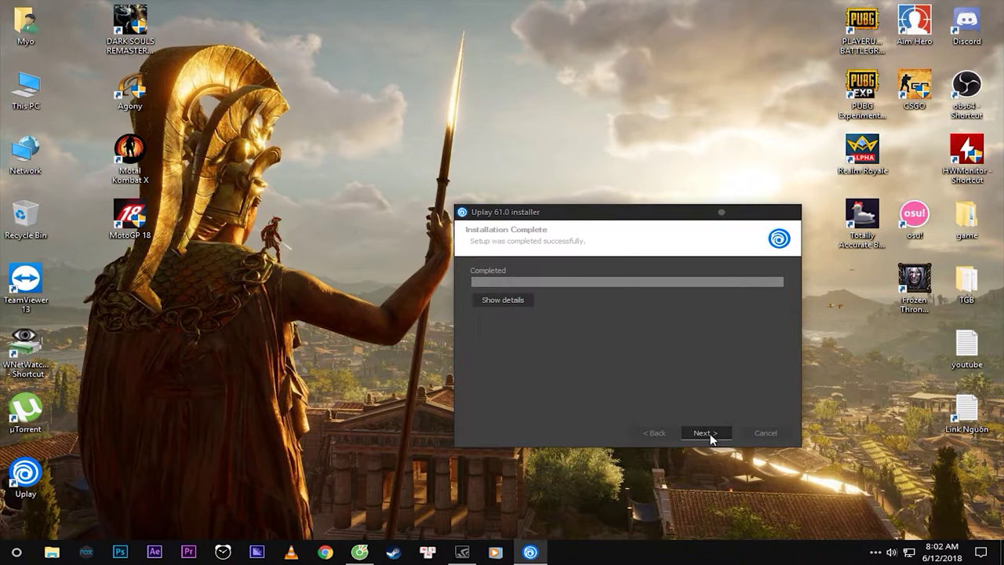
pyautogui.click(705, 433)
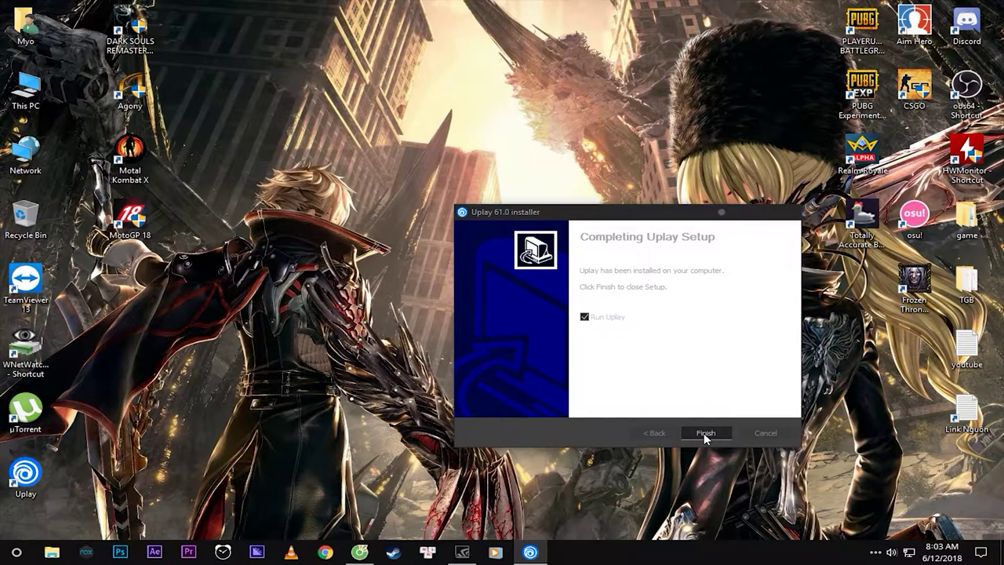
pyautogui.click(704, 435)
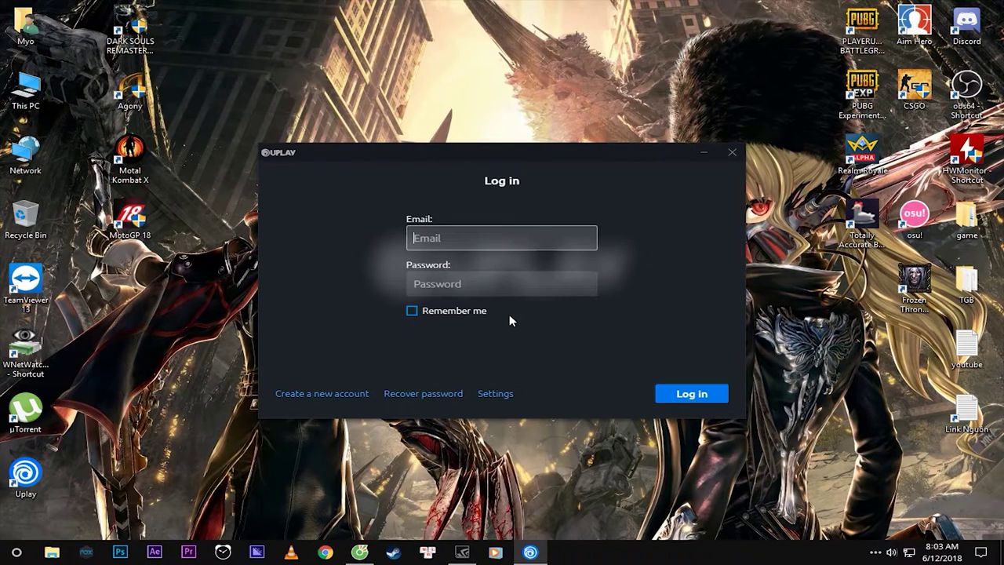
# Enter an email value and a password in the Log in window, then choose Create a new account.
pyautogui.moveTo(502, 150); pyautogui.dragTo(526, 123)
pyautogui.write('2312312')
pyautogui.press('Tab')
pyautogui.write('********')
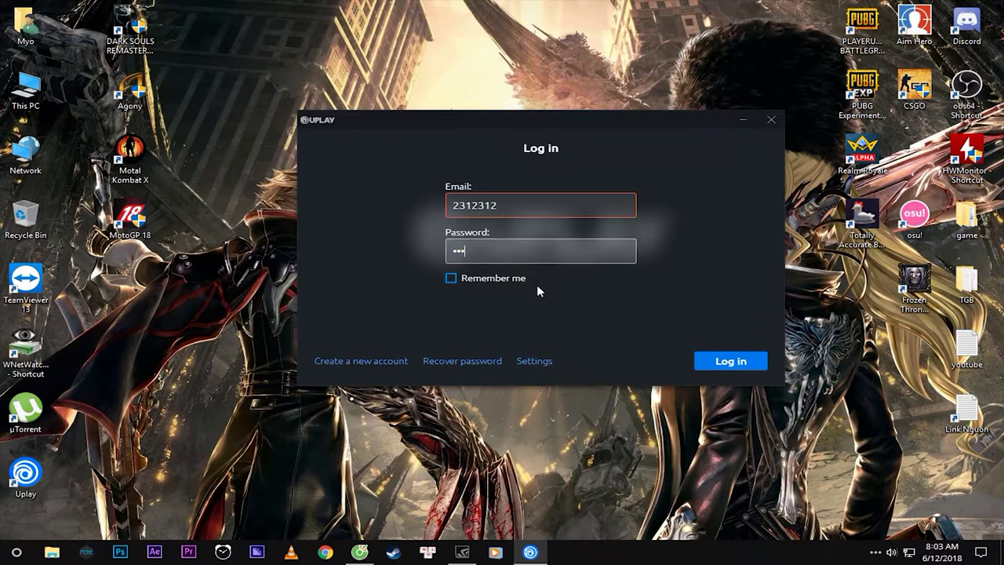
pyautogui.click(371, 361)
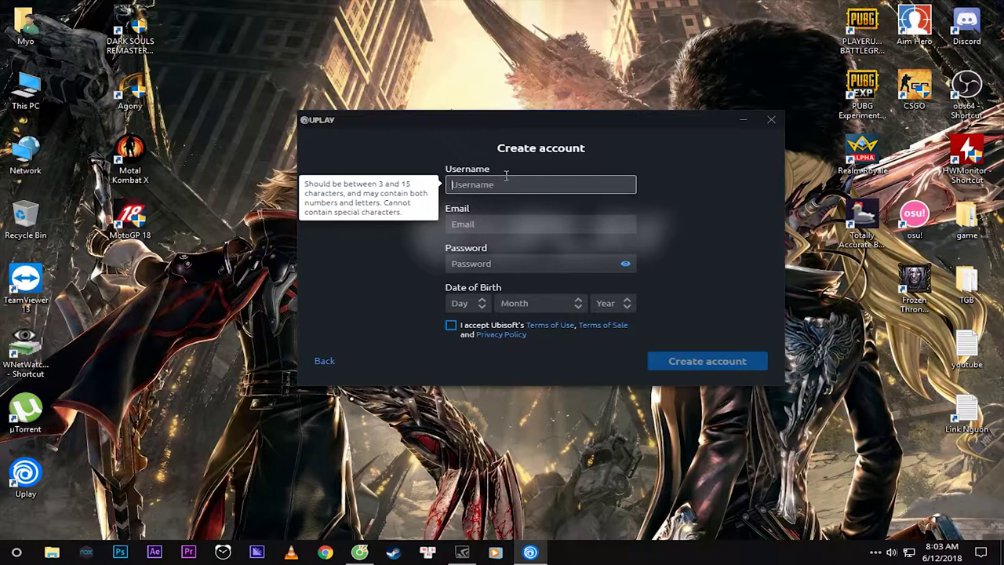
# Enter a username and an email address in the Create account form.
pyautogui.write('Myoooooooooooooo')
pyautogui.doubleClick(522, 183)
pyautogui.click(518, 229)
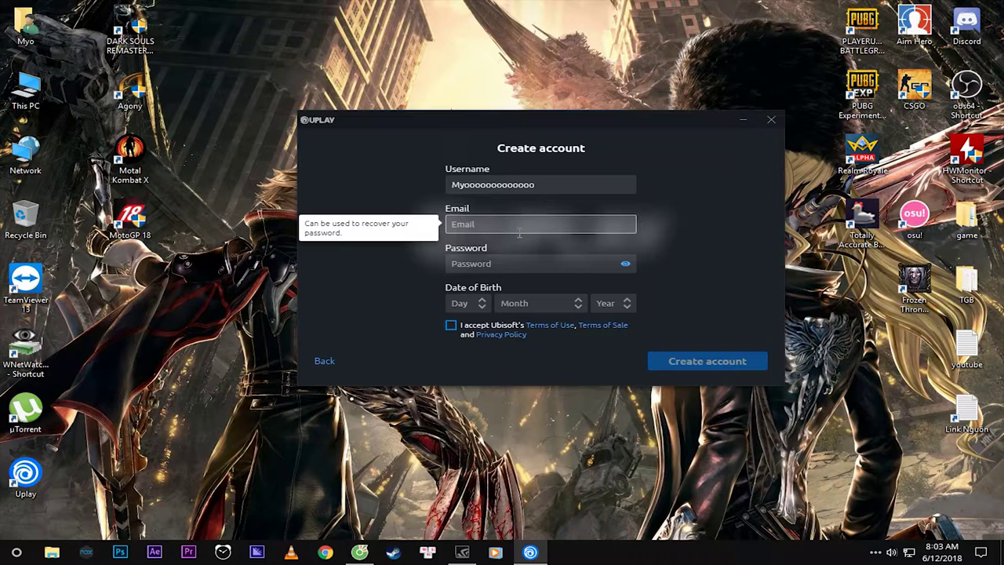
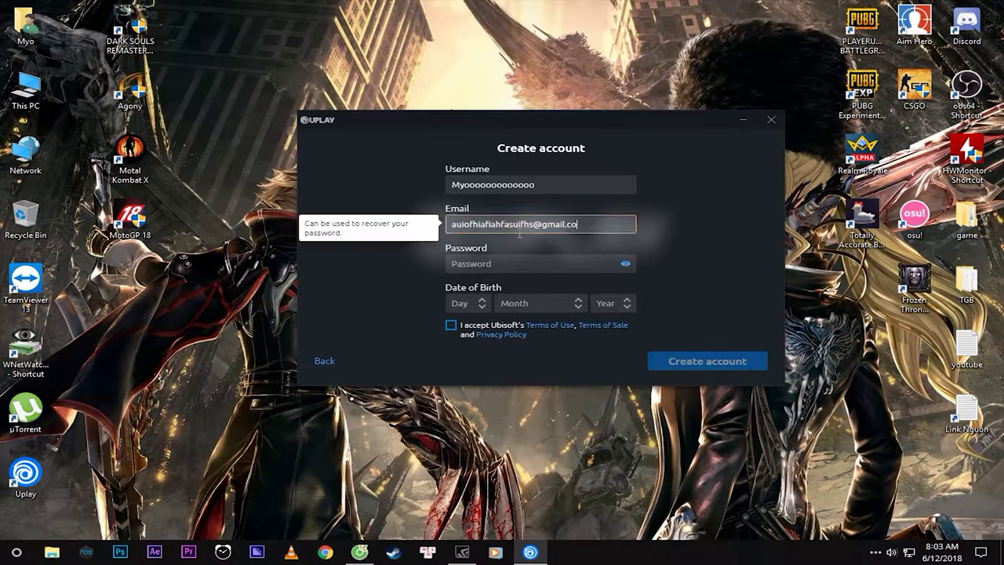
pyautogui.press('Tab')
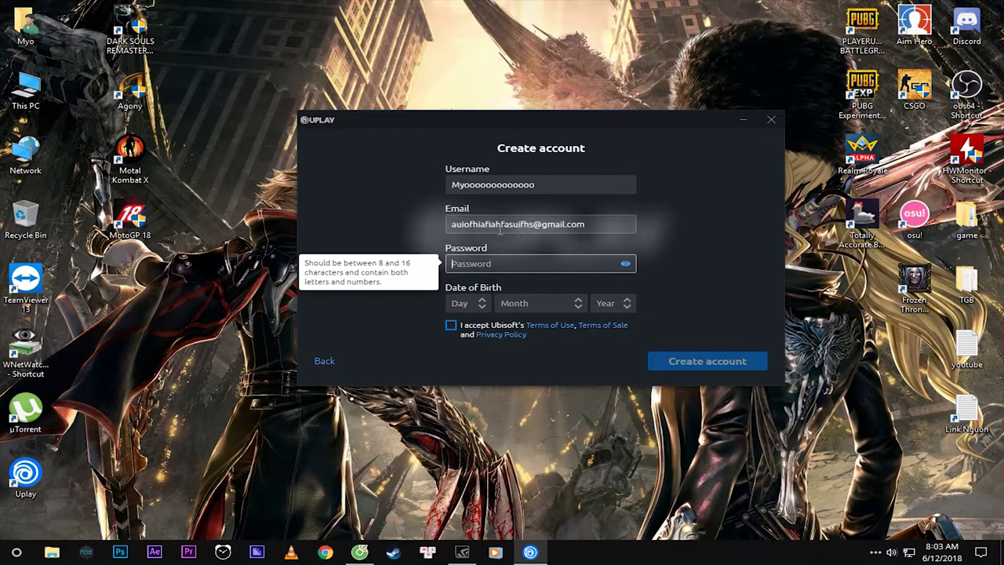
# Review the typed email address, then place the cursor in the Password field.
pyautogui.moveTo(451, 225); pyautogui.dragTo(527, 224)
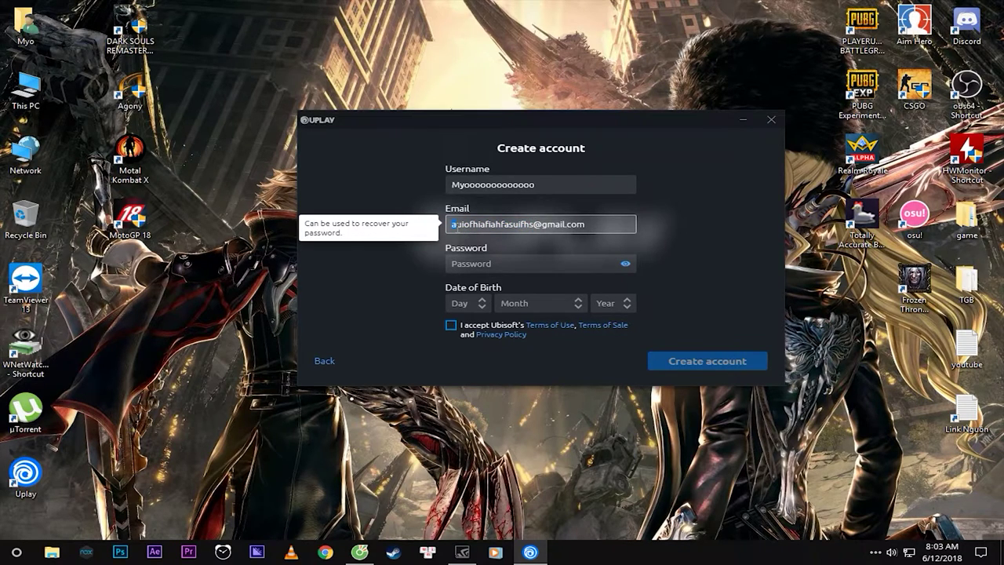
pyautogui.tripleClick(452, 224)
pyautogui.click(452, 225)
pyautogui.moveTo(497, 224); pyautogui.dragTo(534, 224)
pyautogui.moveTo(512, 224); pyautogui.dragTo(526, 224)
pyautogui.click(534, 225)
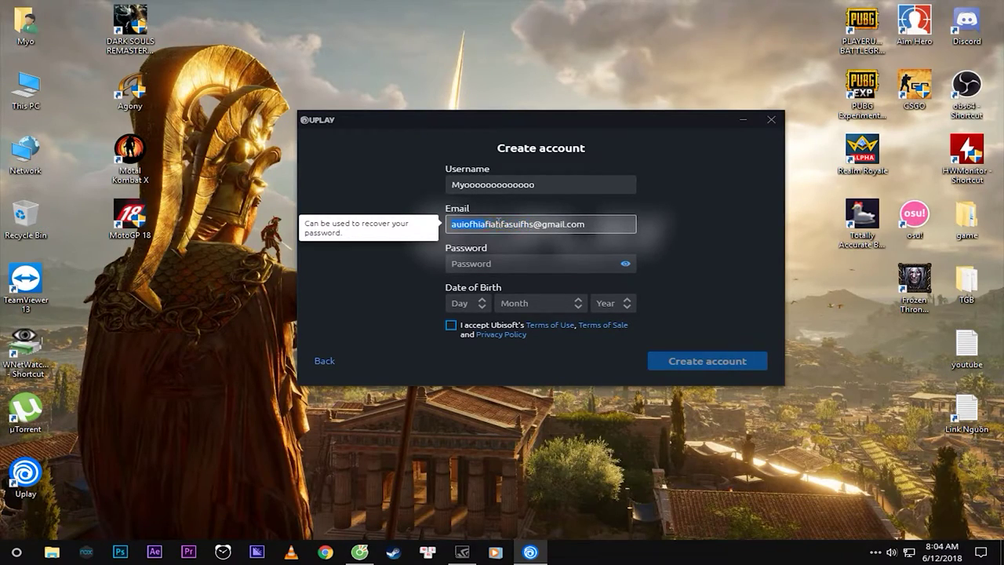
pyautogui.moveTo(499, 224); pyautogui.dragTo(508, 223)
pyautogui.click(485, 261)
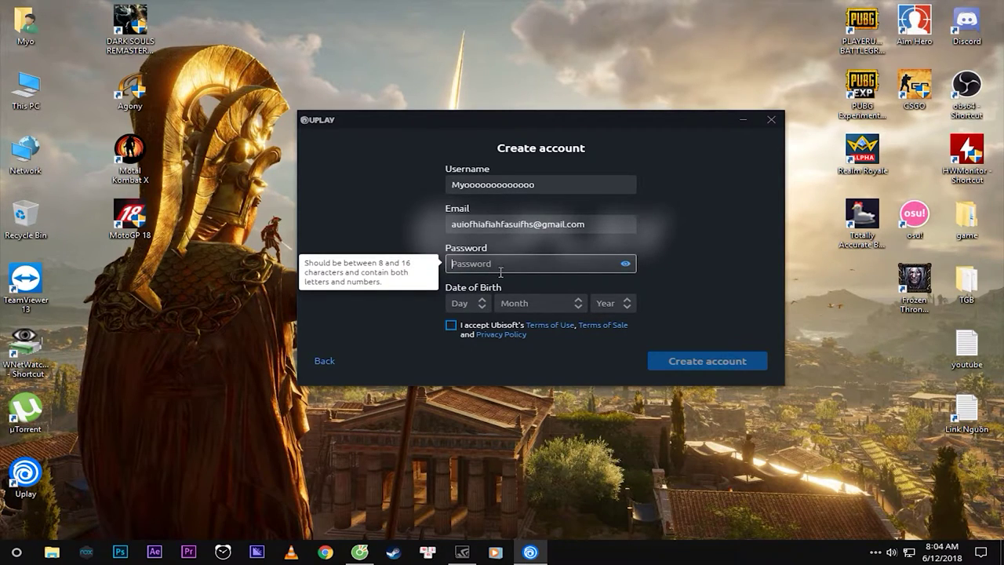
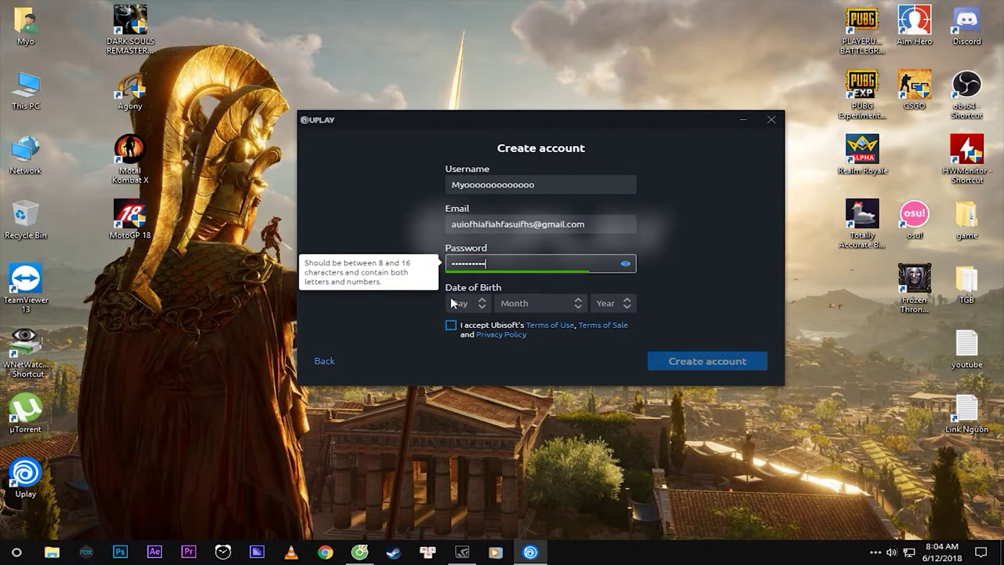
pyautogui.click(481, 303)
pyautogui.click(461, 236)
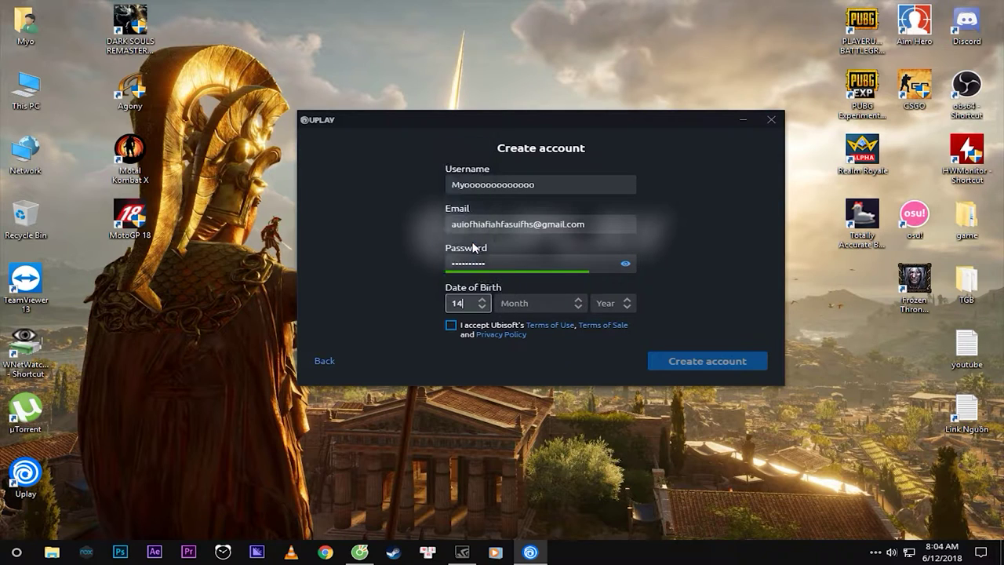
pyautogui.click(549, 304)
pyautogui.scroll(-2, 533, 260)
pyautogui.click(533, 216)
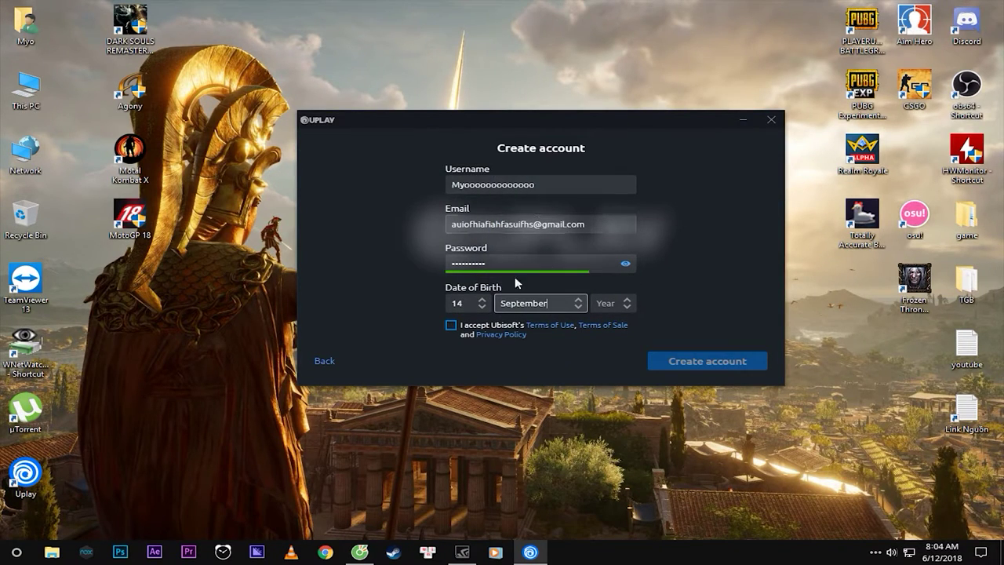
pyautogui.click(627, 304)
pyautogui.scroll(-10, 616, 239)
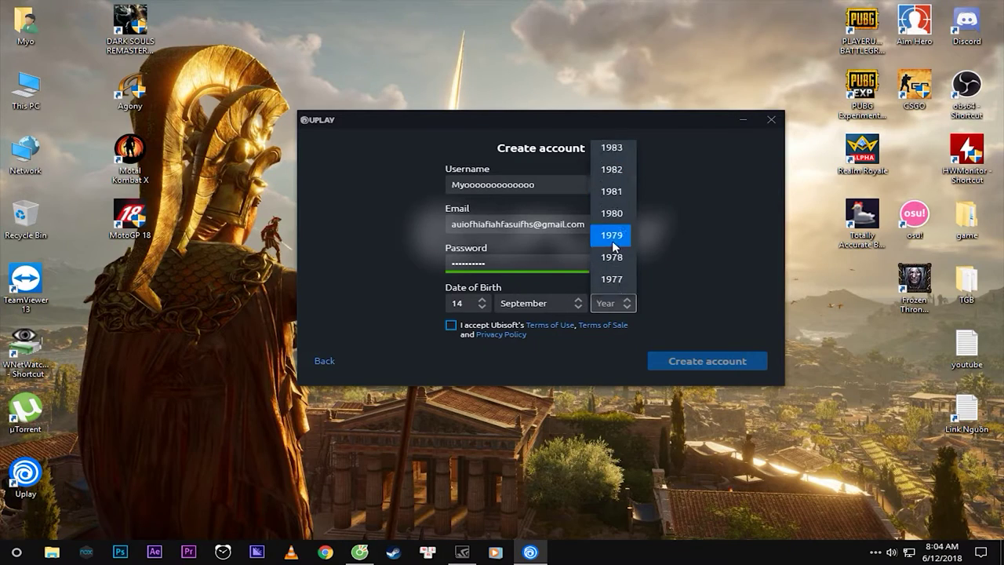
pyautogui.click(617, 244)
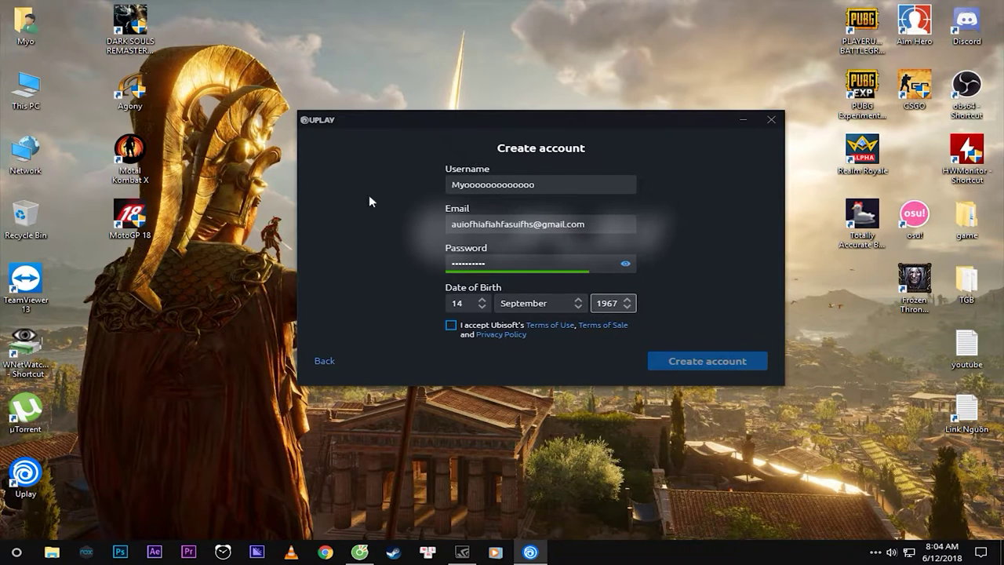
pyautogui.click(451, 325)
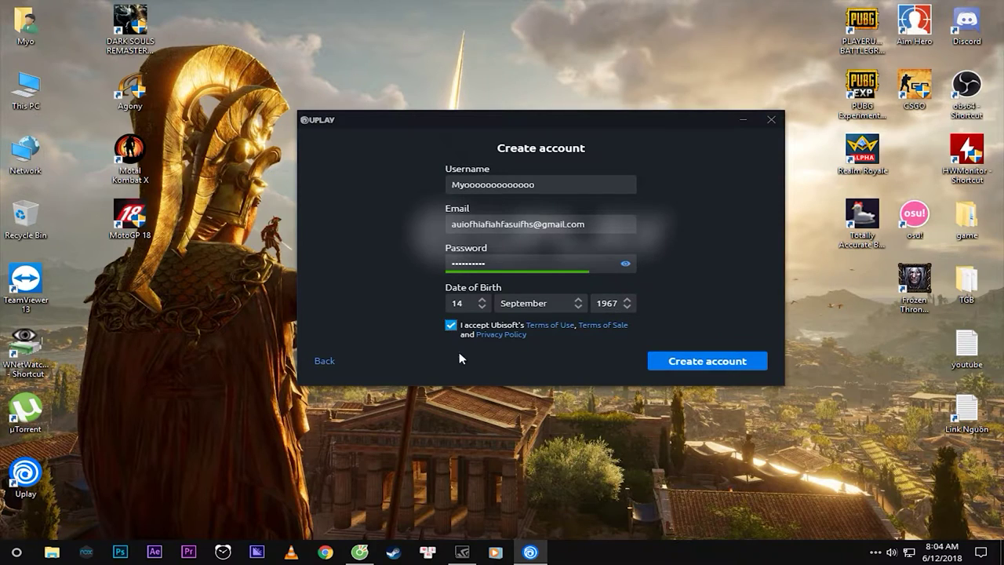
pyautogui.click(701, 363)
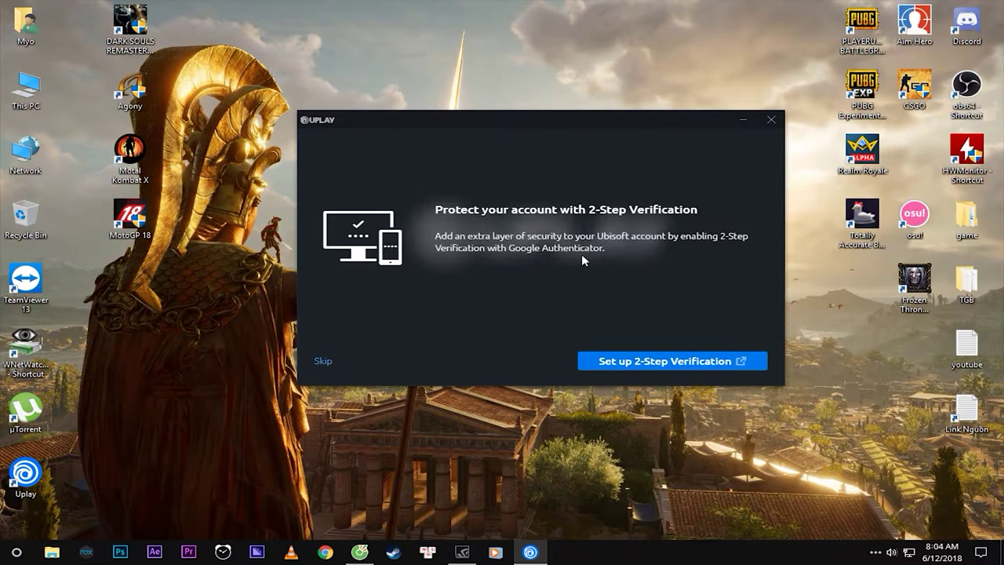
# Skip 2-Step Verification, dismiss the E3 popup, maximise Uplay and show the Games library.
pyautogui.click(323, 361)
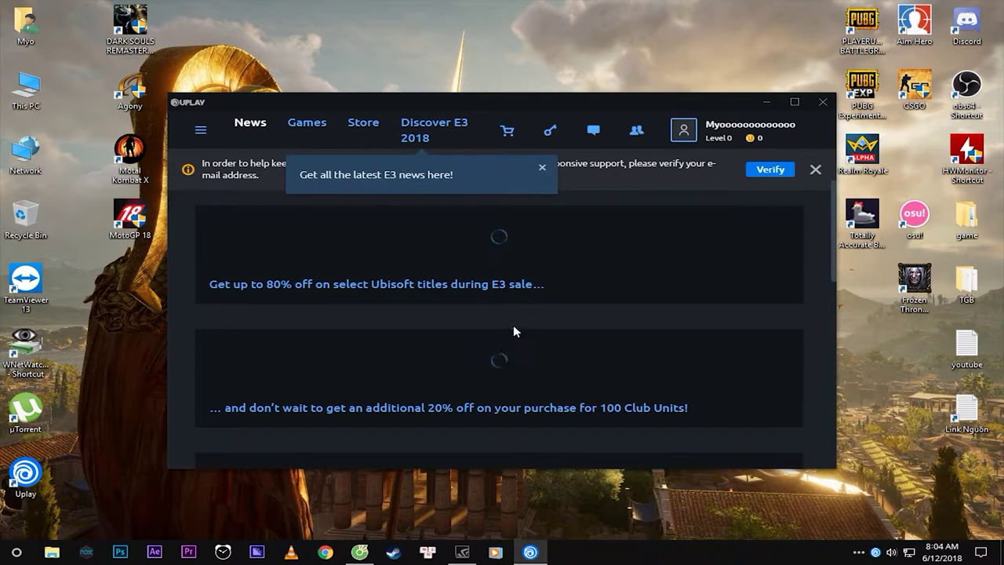
pyautogui.click(540, 167)
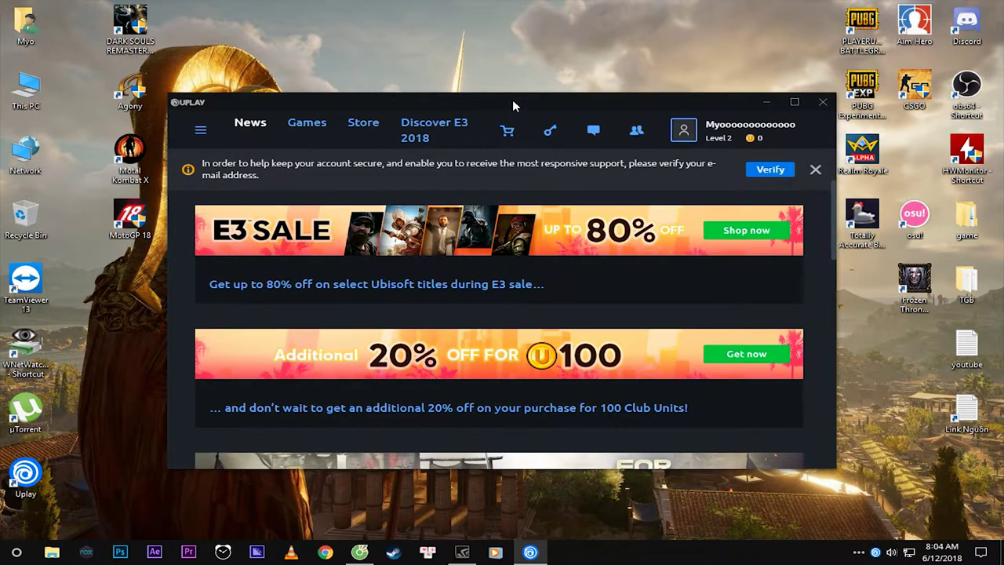
pyautogui.doubleClick(512, 99)
pyautogui.doubleClick(532, 11)
pyautogui.moveTo(470, 100); pyautogui.dragTo(478, 1)
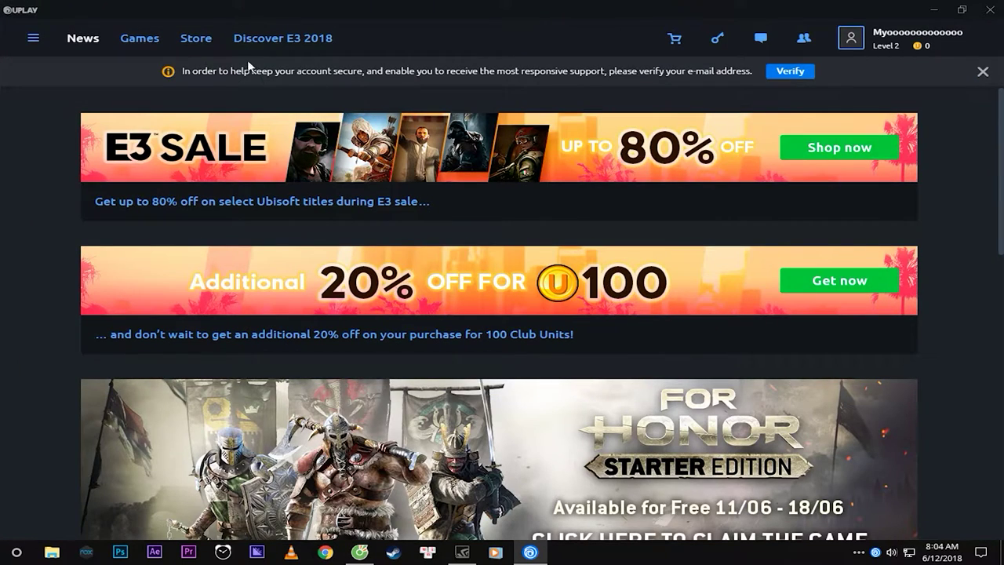
pyautogui.click(138, 44)
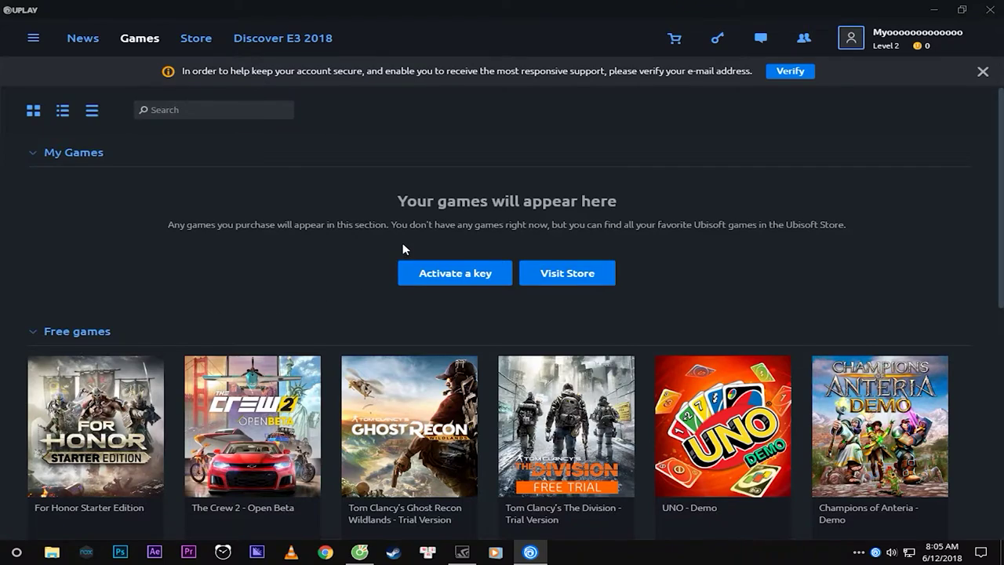
pyautogui.scroll(-5, 423, 258)
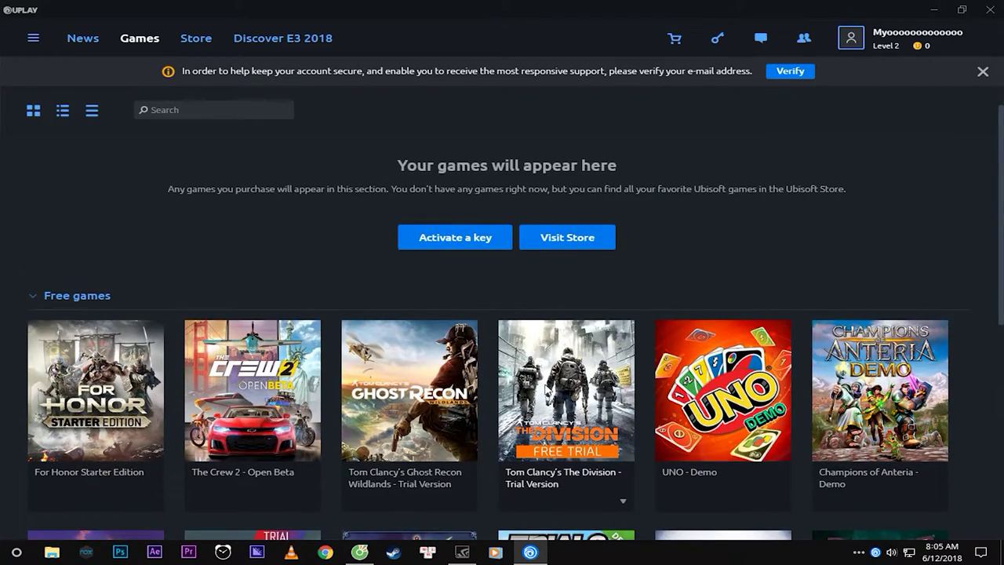
pyautogui.scroll(-4, 455, 385)
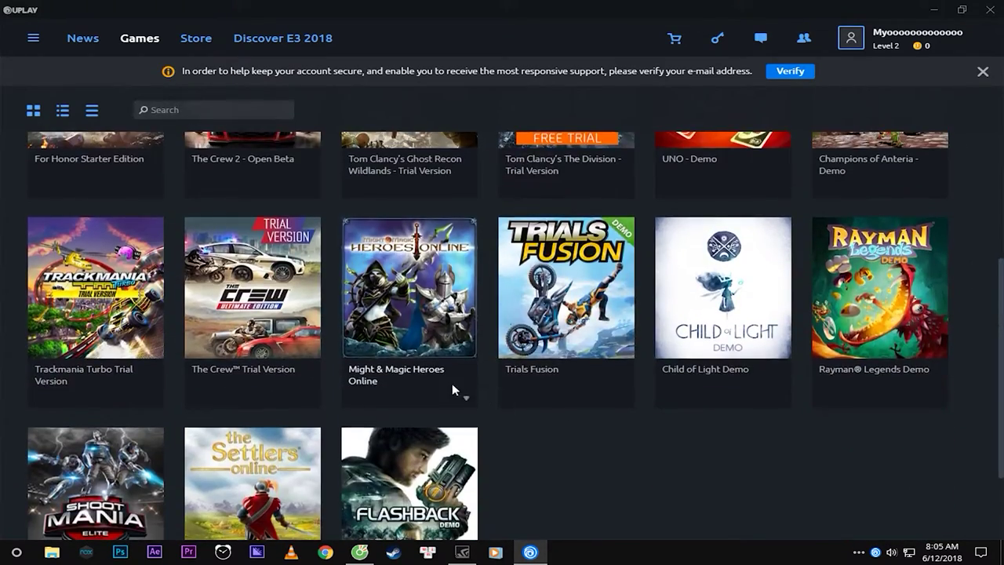
pyautogui.scroll(2, 441, 389)
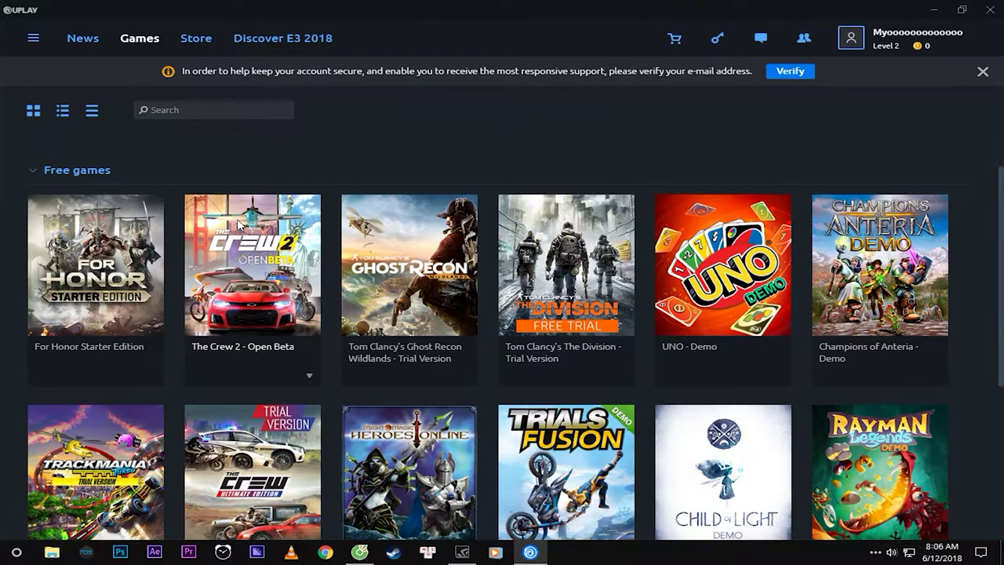
pyautogui.scroll(-3, 235, 246)
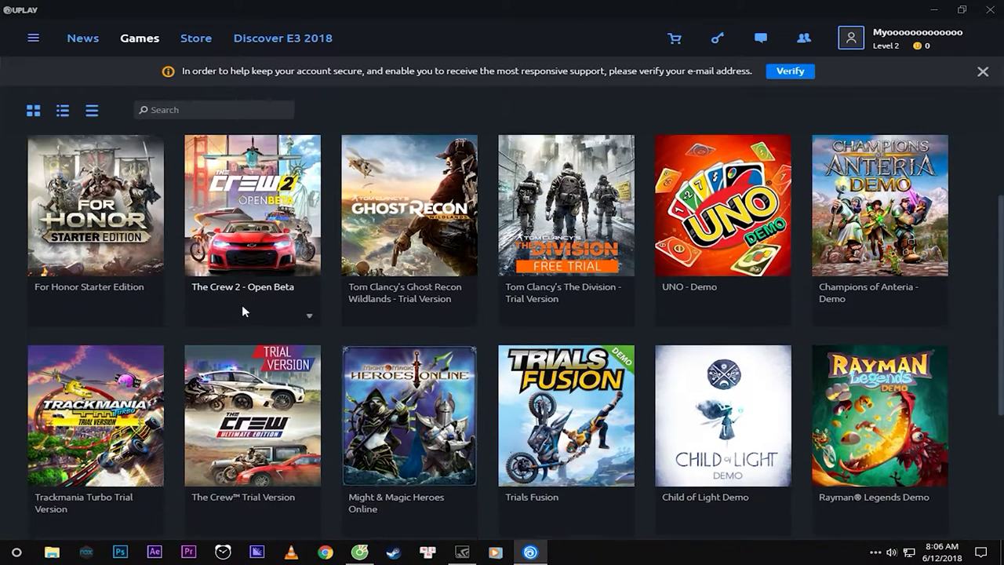
pyautogui.scroll(6, 180, 290)
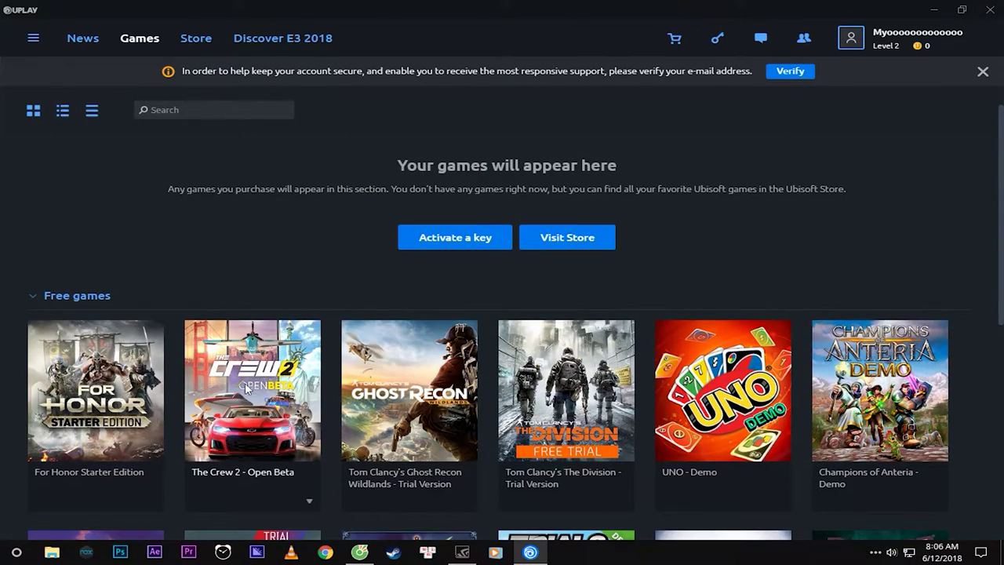
pyautogui.scroll(-2, 341, 415)
pyautogui.scroll(-1, 341, 416)
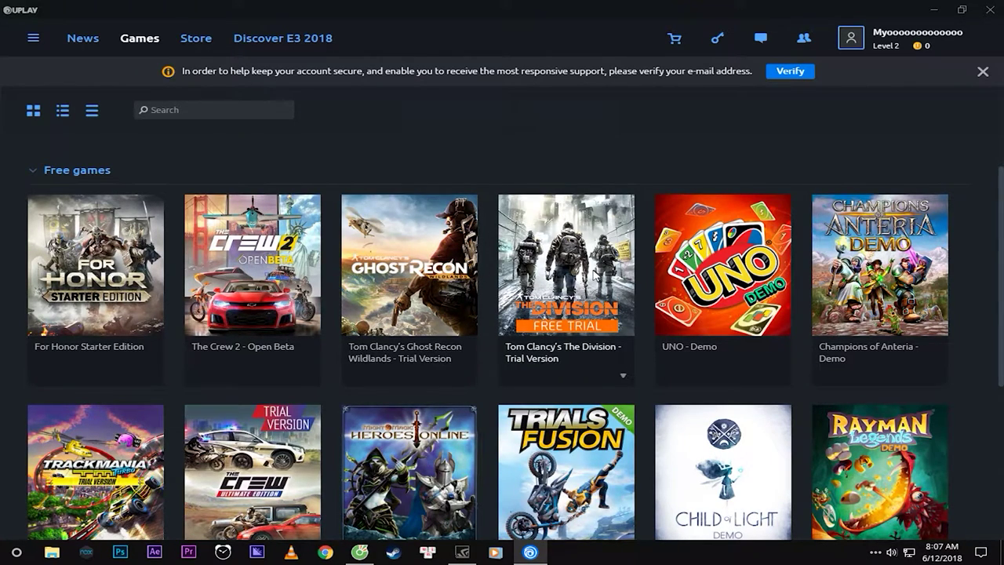
pyautogui.scroll(-1, 572, 271)
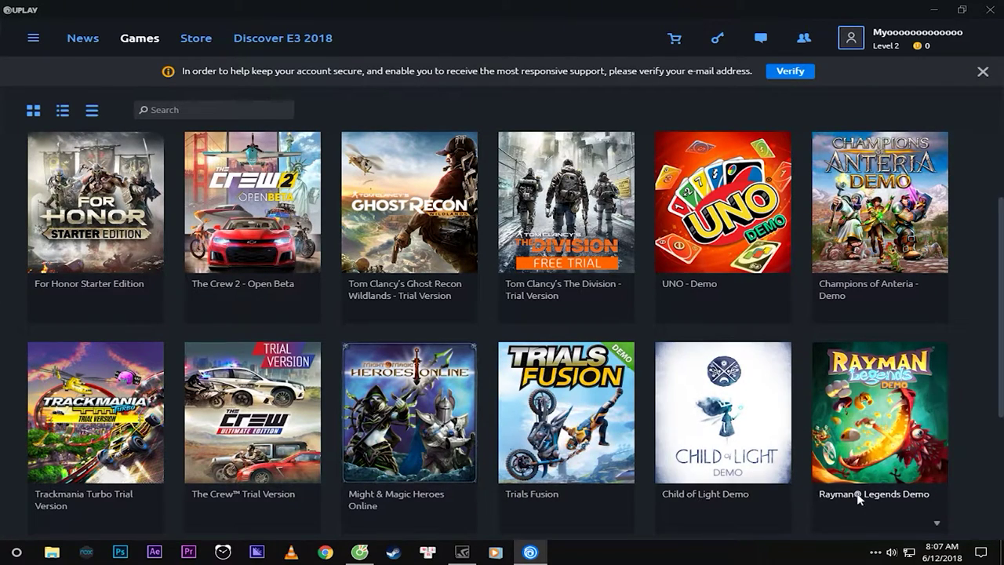
pyautogui.scroll(-3, 721, 483)
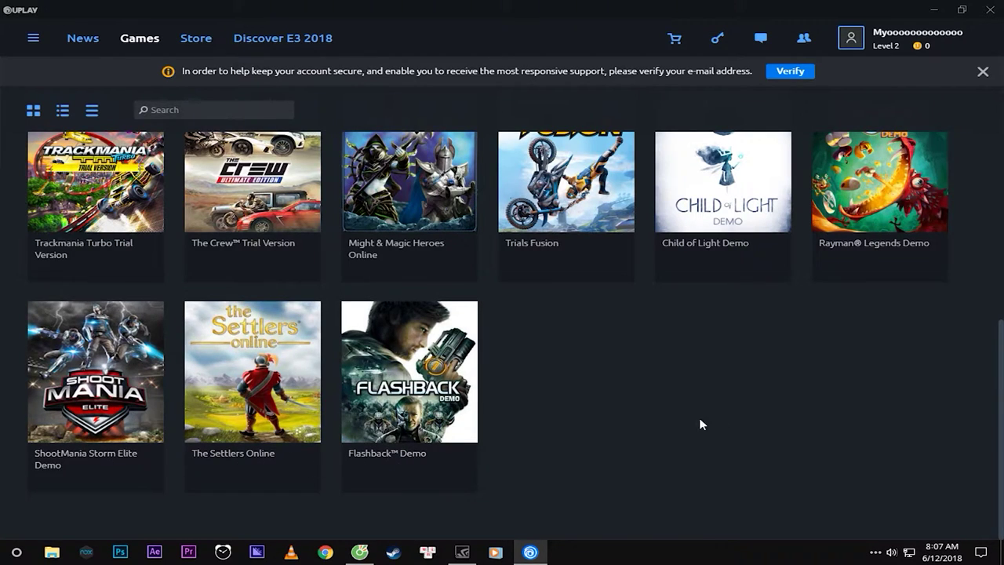
pyautogui.scroll(5, 674, 418)
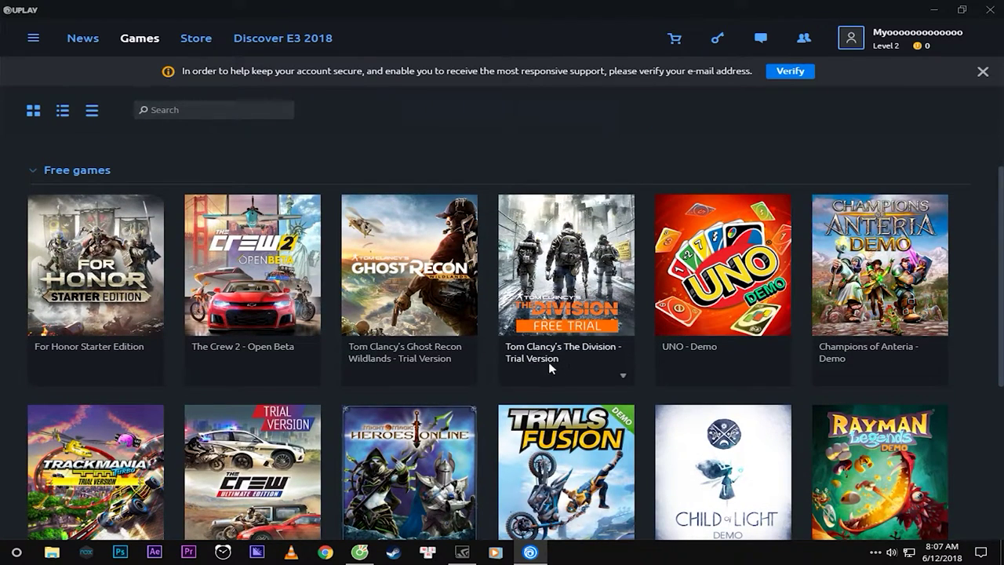
pyautogui.scroll(-3, 486, 329)
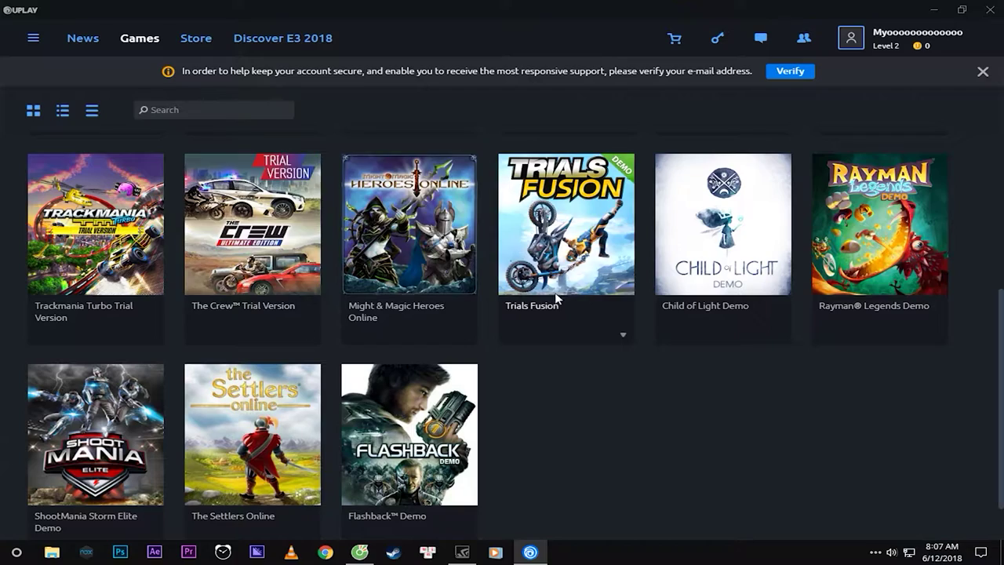
pyautogui.scroll(5, 239, 355)
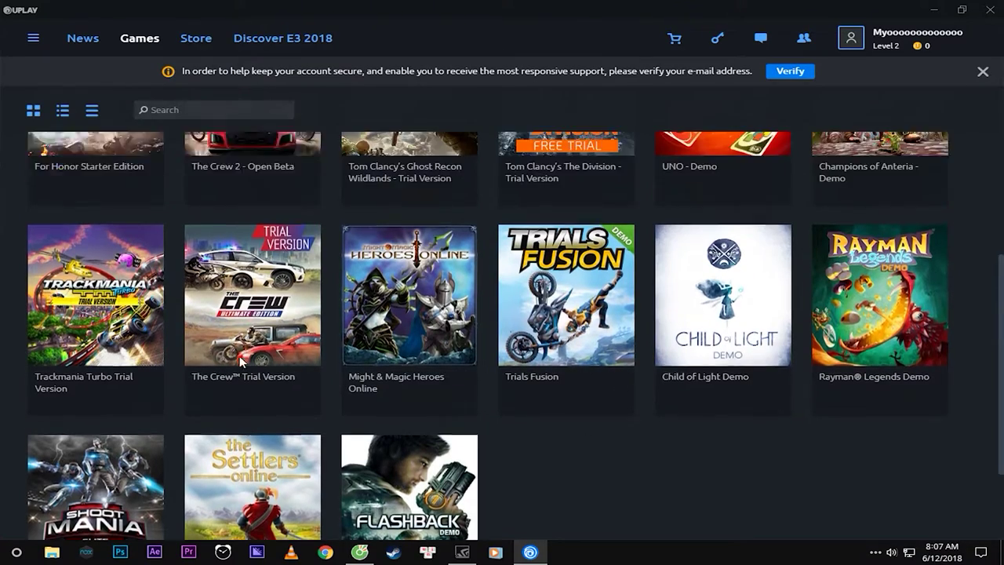
pyautogui.scroll(-5, 249, 359)
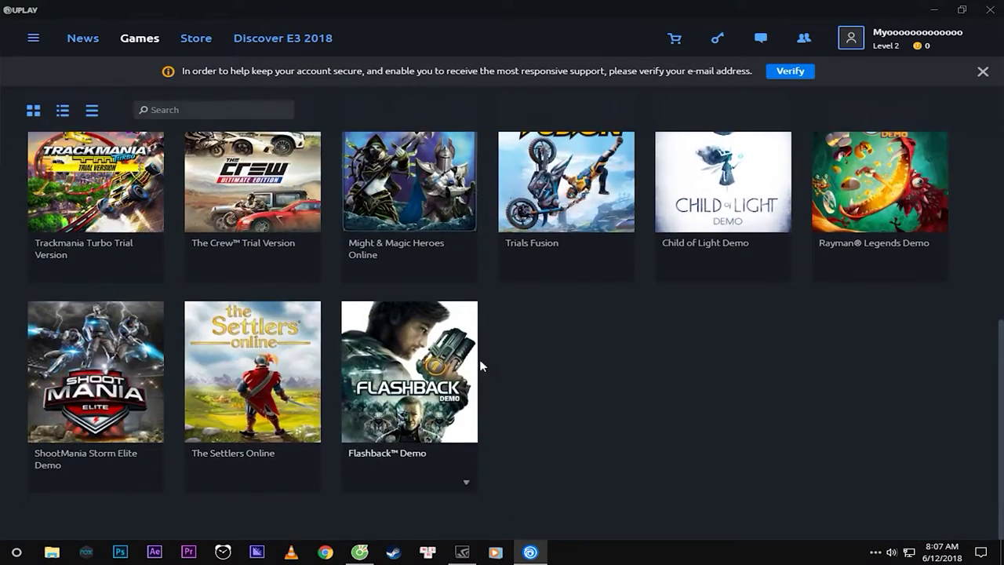
pyautogui.scroll(5, 478, 357)
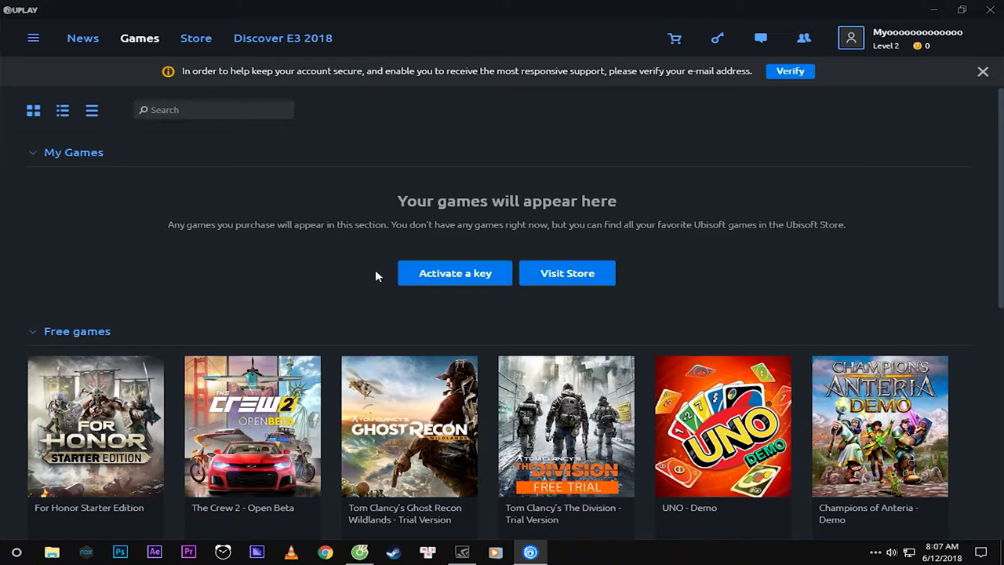
# Browse the Games library's free games and open the For Honor Starter Edition tile.
pyautogui.scroll(-2, 331, 325)
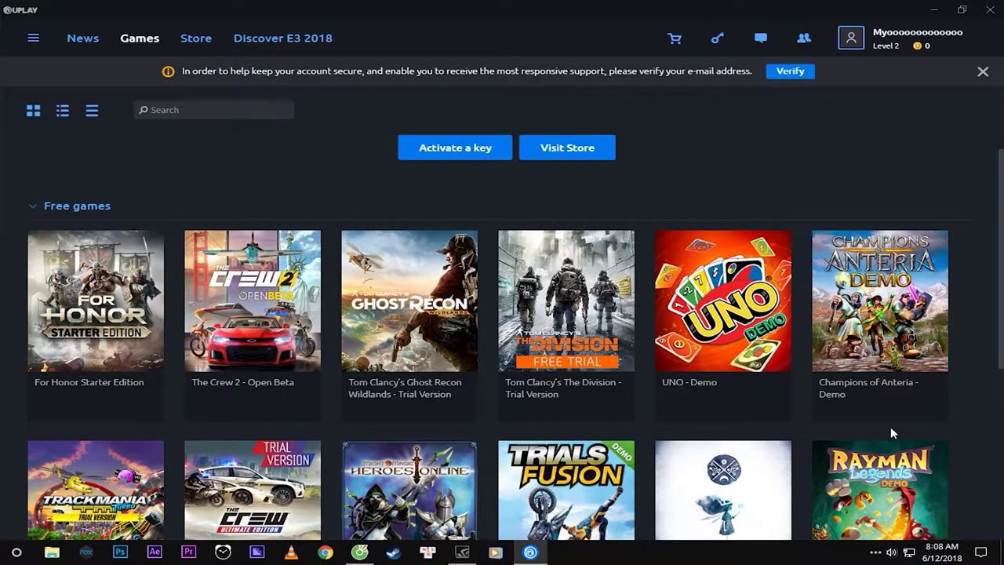
pyautogui.scroll(2, 471, 313)
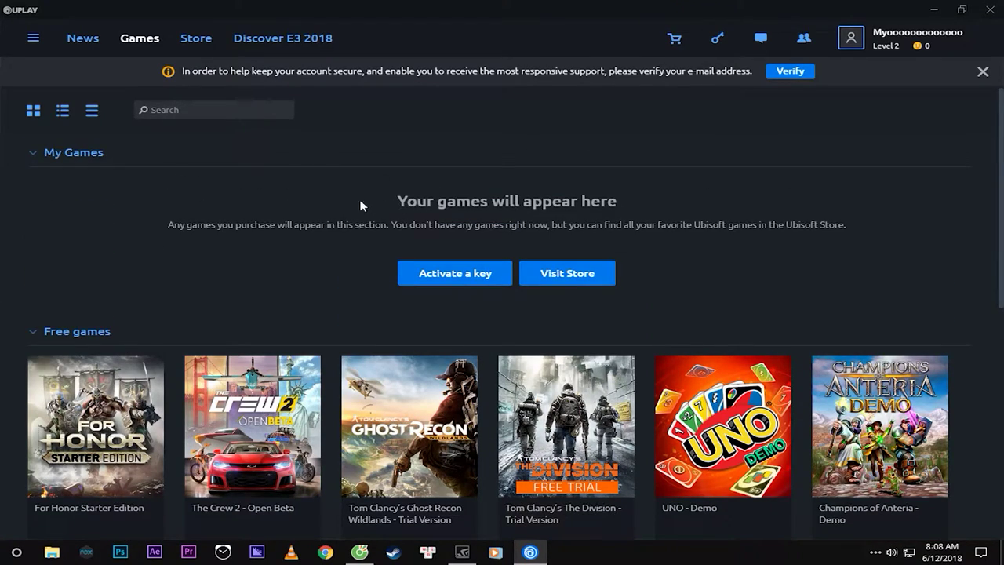
pyautogui.scroll(-4, 345, 235)
pyautogui.scroll(4, 321, 298)
pyautogui.scroll(-5, 432, 255)
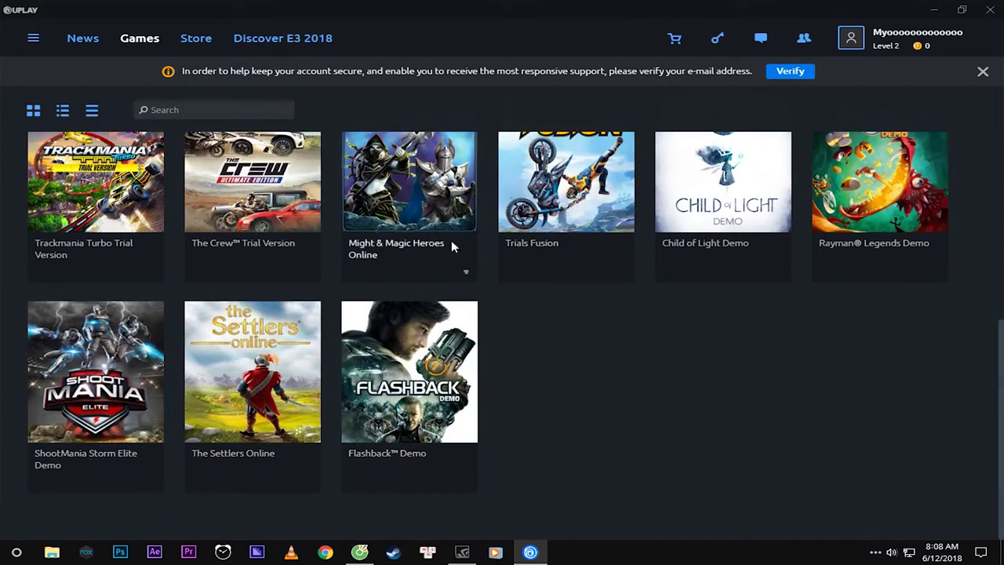
pyautogui.scroll(4, 267, 298)
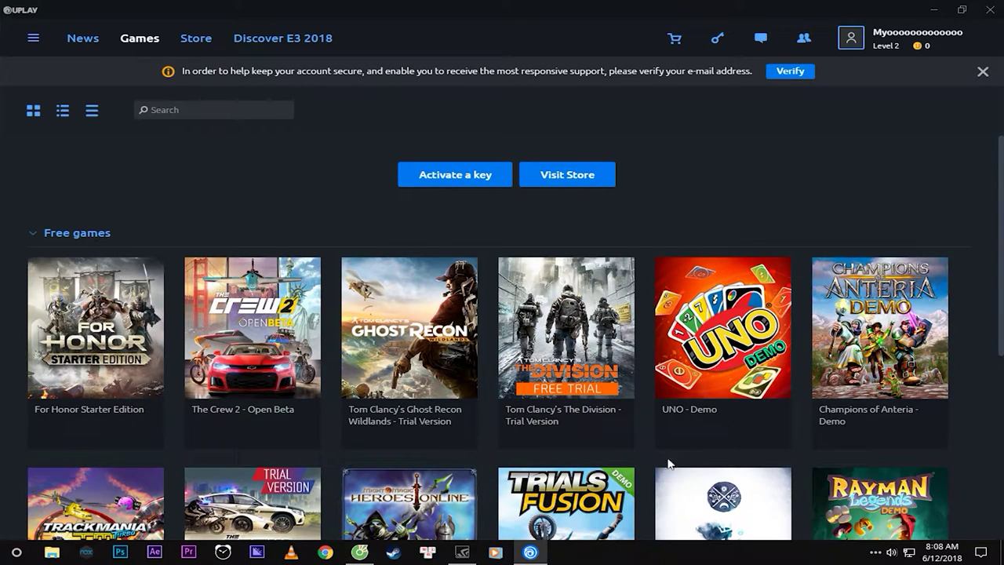
pyautogui.scroll(-2, 645, 485)
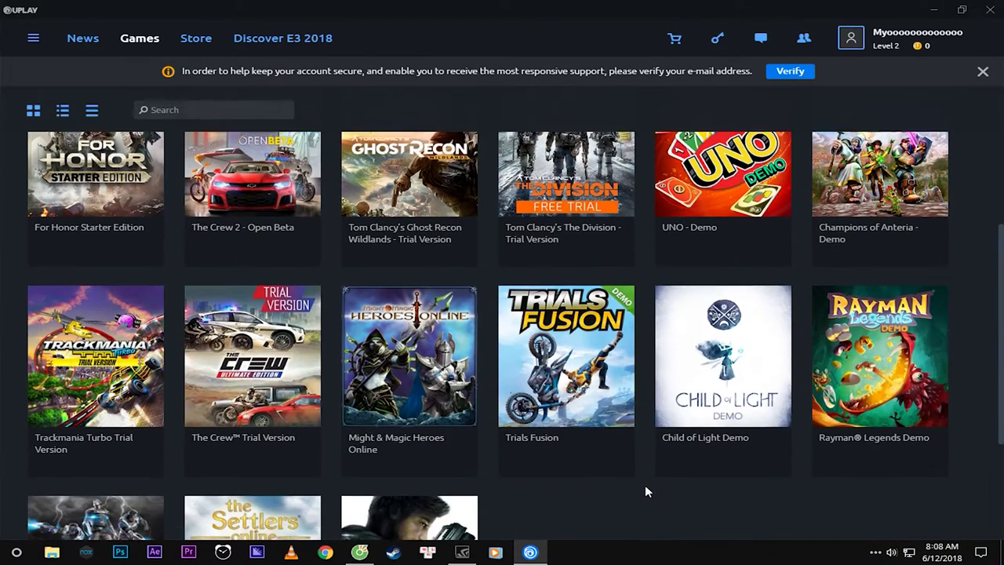
pyautogui.scroll(2, 643, 476)
pyautogui.scroll(2, 644, 466)
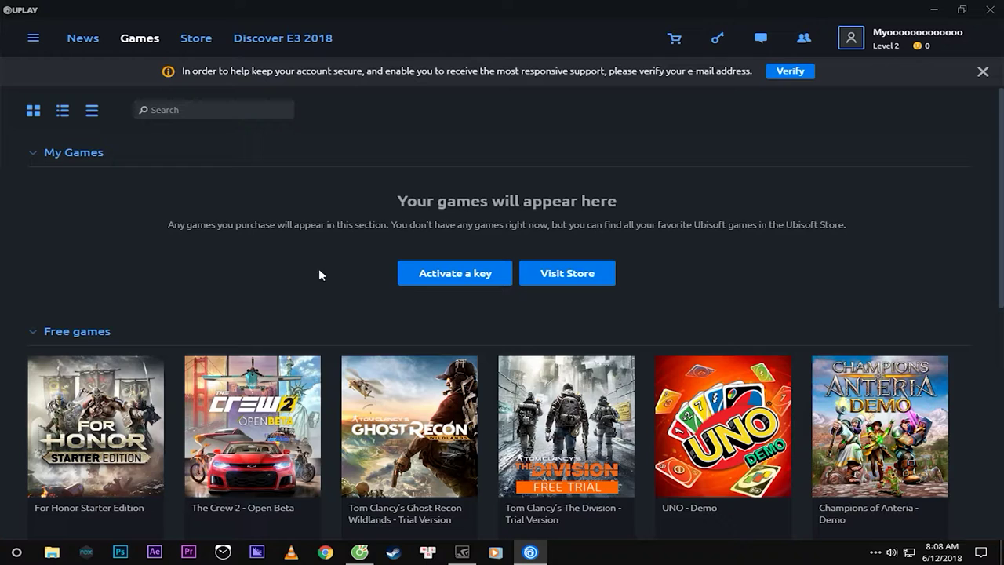
pyautogui.scroll(-3, 240, 246)
pyautogui.scroll(3, 235, 247)
pyautogui.scroll(-3, 143, 329)
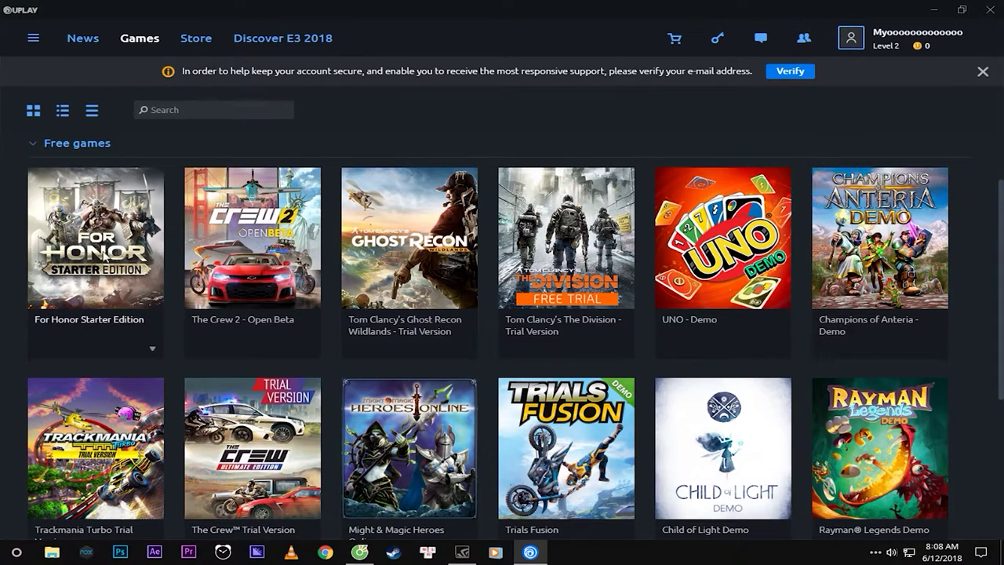
pyautogui.click(88, 232)
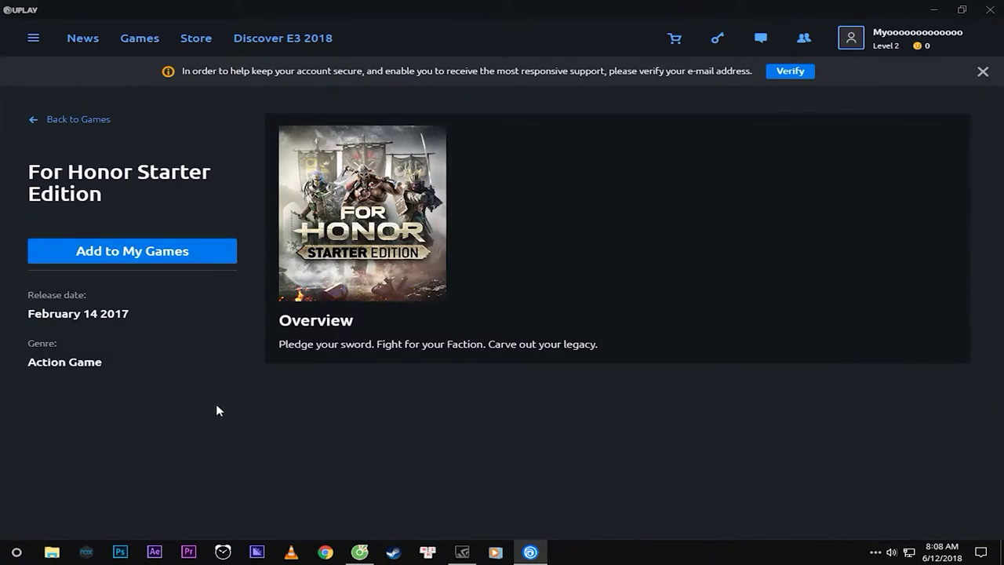
# Add For Honor Starter Edition to My Games, confirm activation and dismiss the challenges tip.
pyautogui.click(130, 251)
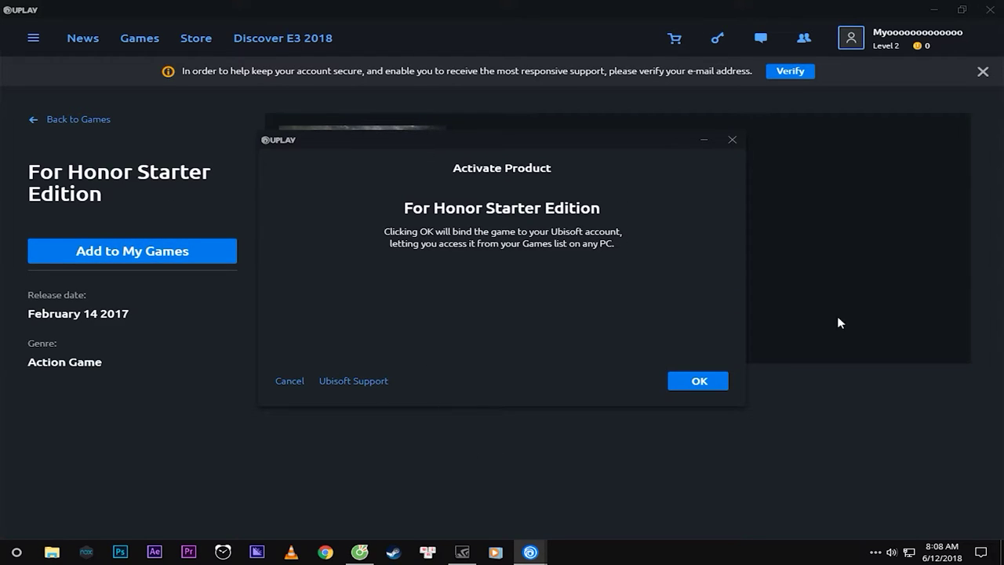
pyautogui.click(697, 381)
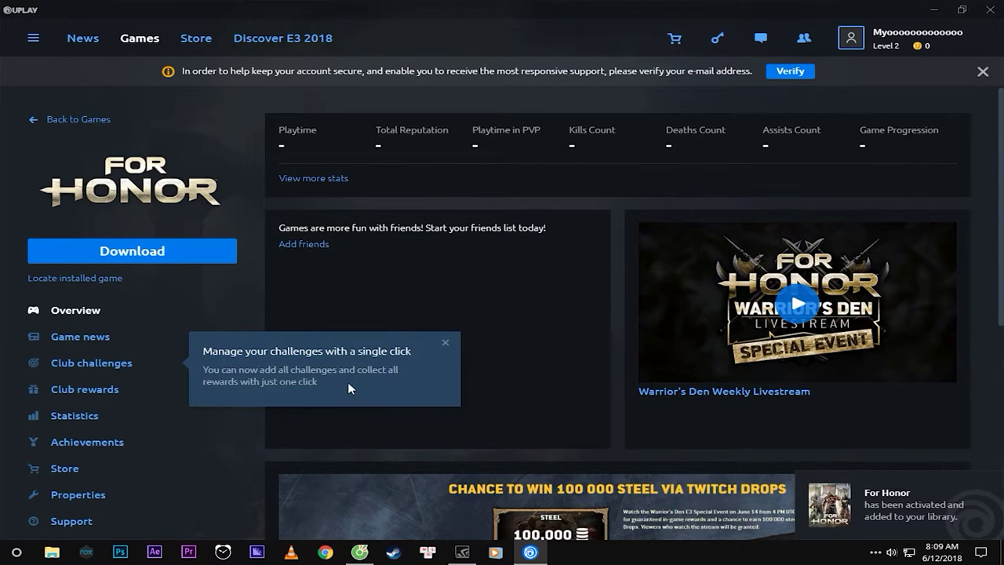
pyautogui.click(444, 342)
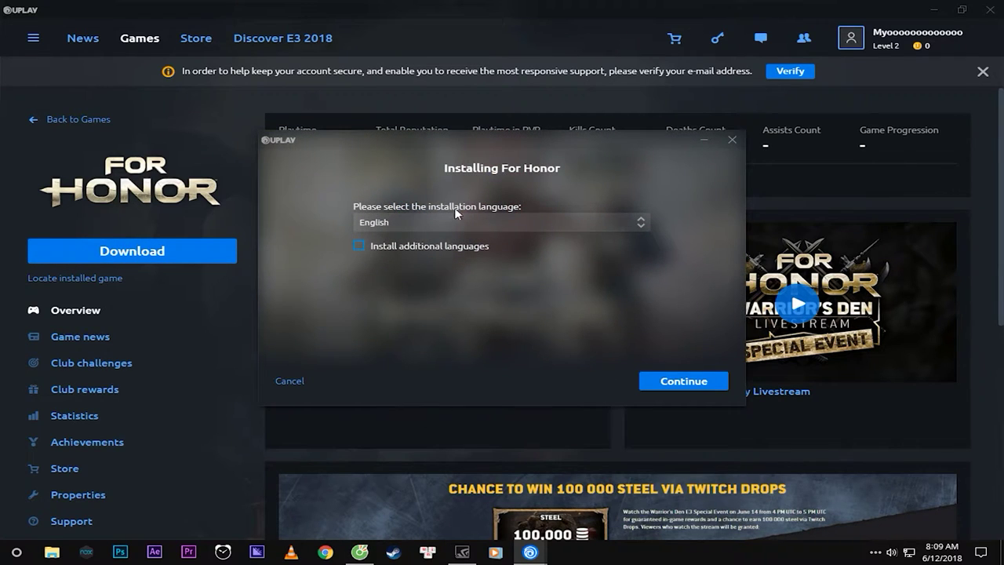
# Keep English as the For Honor installation language.
pyautogui.click(639, 226)
pyautogui.click(641, 226)
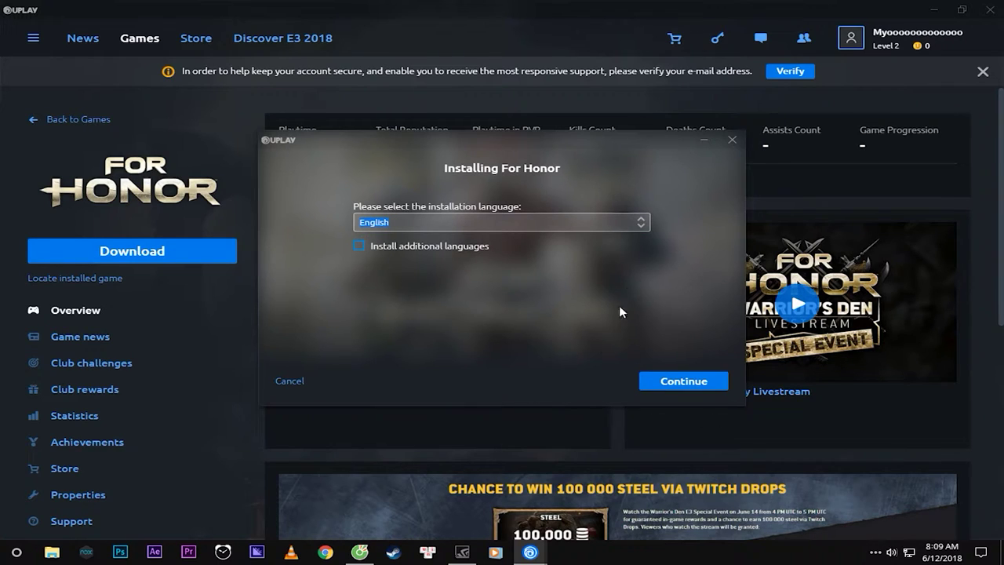
pyautogui.click(684, 383)
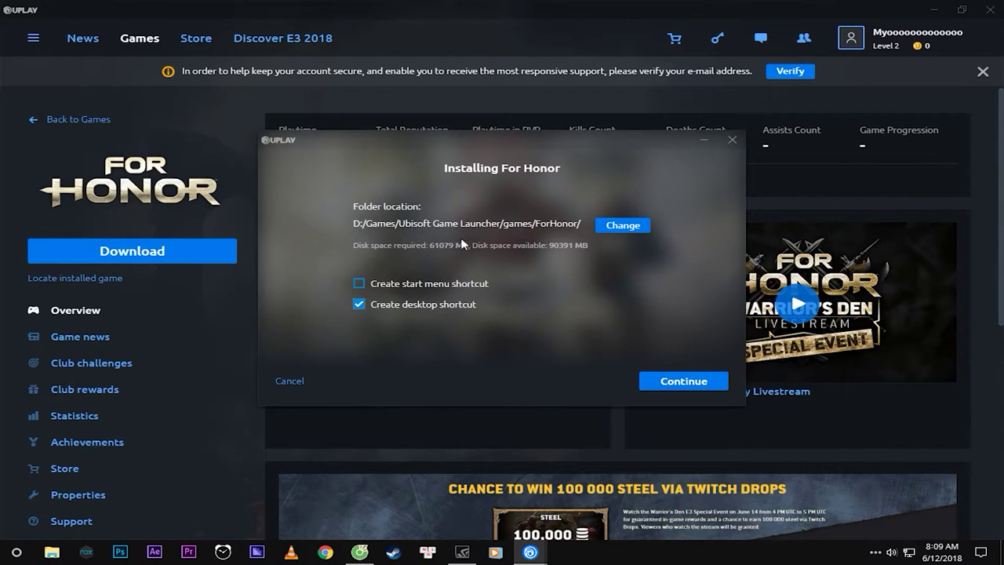
# Leave the install folder at the default ForHonor games path and accept the licence agreement.
pyautogui.click(615, 226)
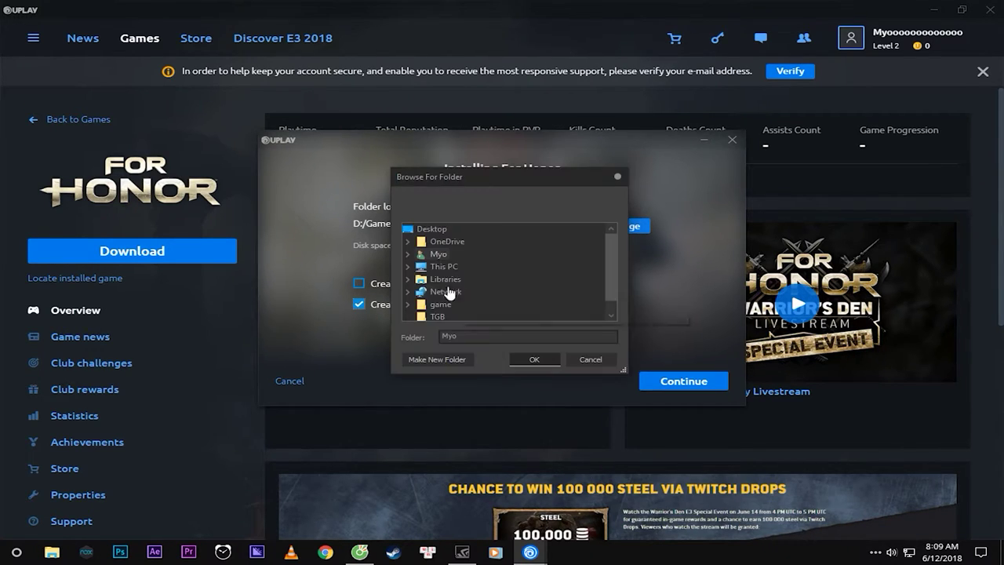
pyautogui.scroll(-1, 615, 270)
pyautogui.scroll(1, 609, 247)
pyautogui.scroll(-1, 608, 261)
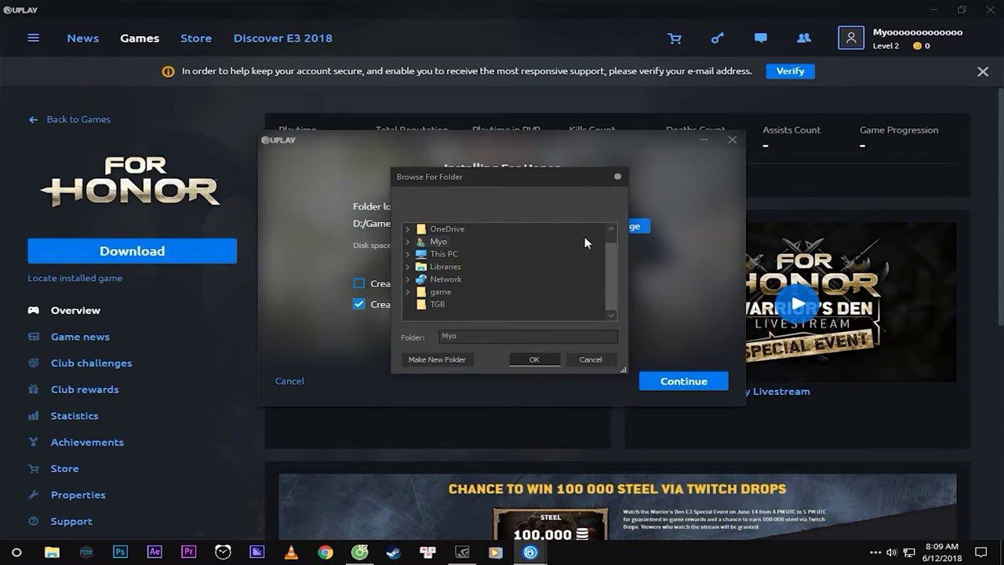
pyautogui.click(617, 176)
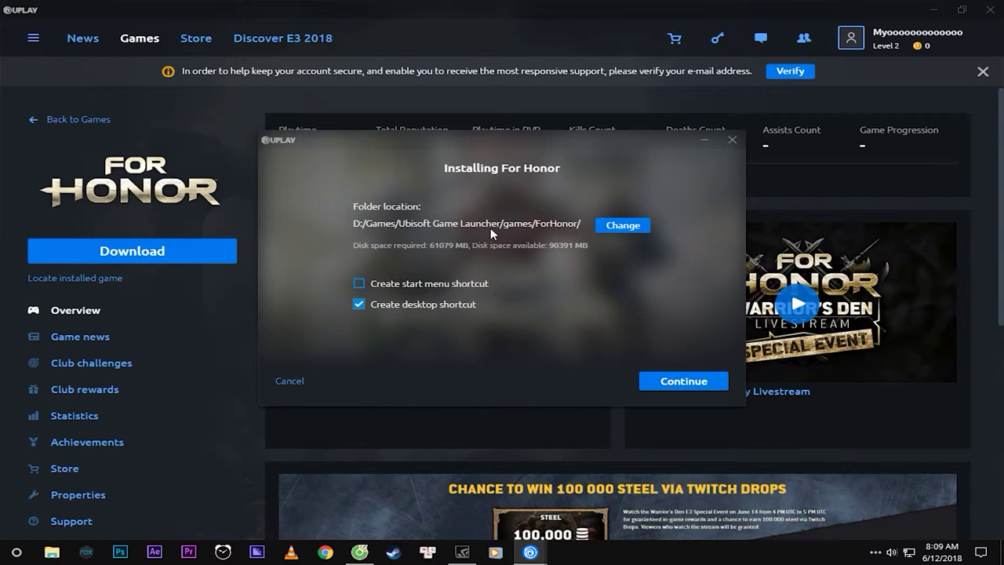
pyautogui.click(666, 382)
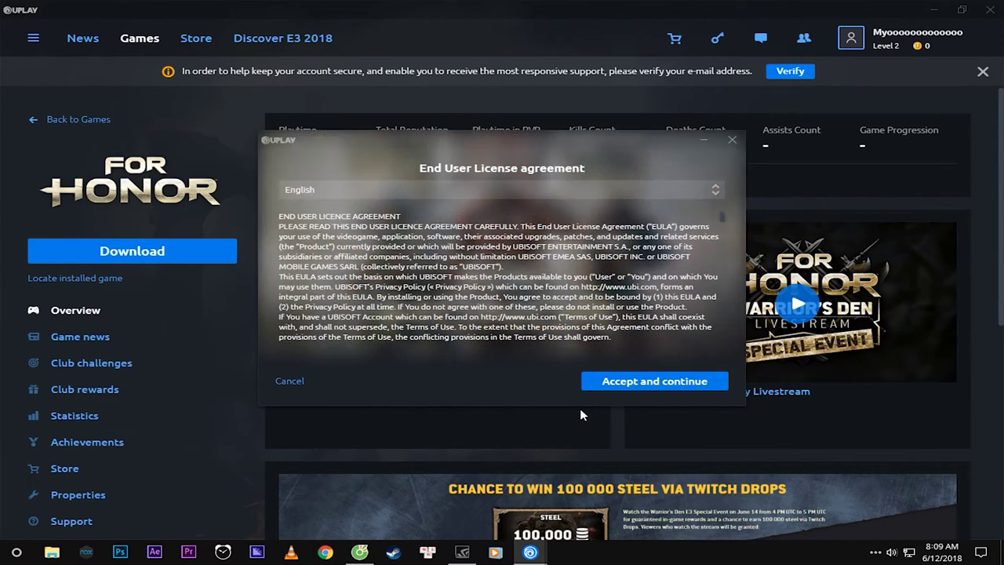
pyautogui.click(676, 381)
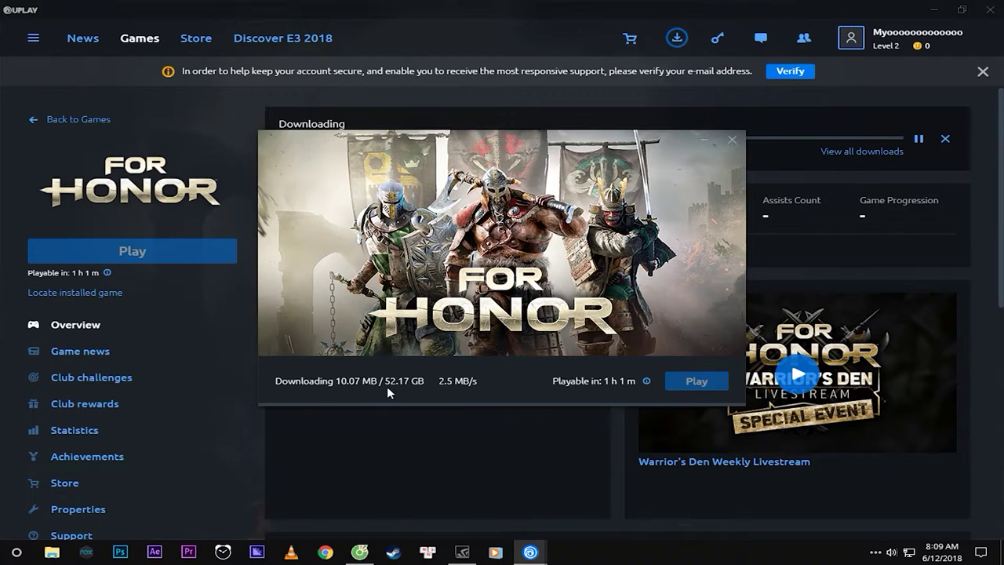
# Move the For Honor download window aside and go back to the games library.
pyautogui.moveTo(516, 135); pyautogui.dragTo(551, 220)
pyautogui.moveTo(522, 363); pyautogui.dragTo(484, 341)
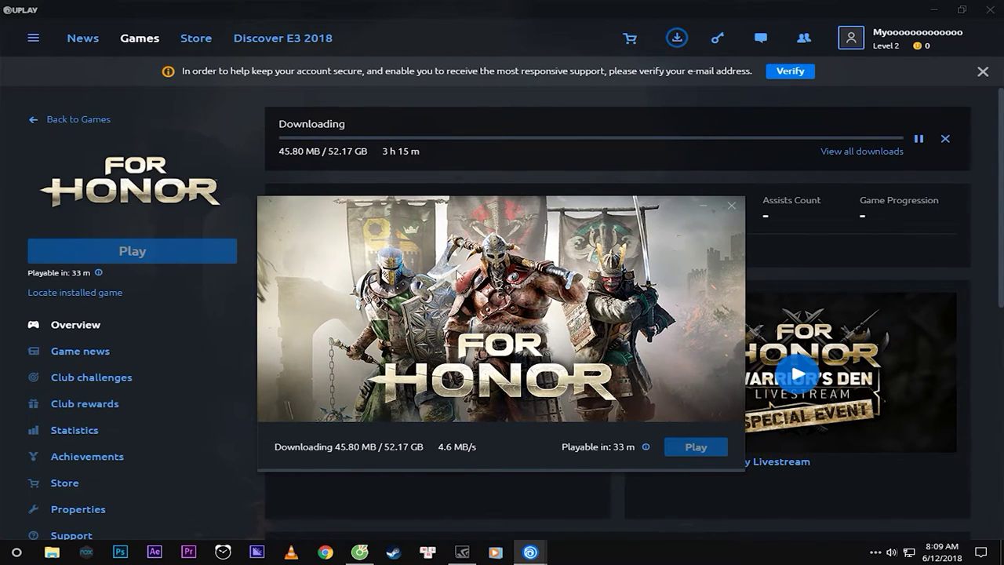
pyautogui.click(36, 119)
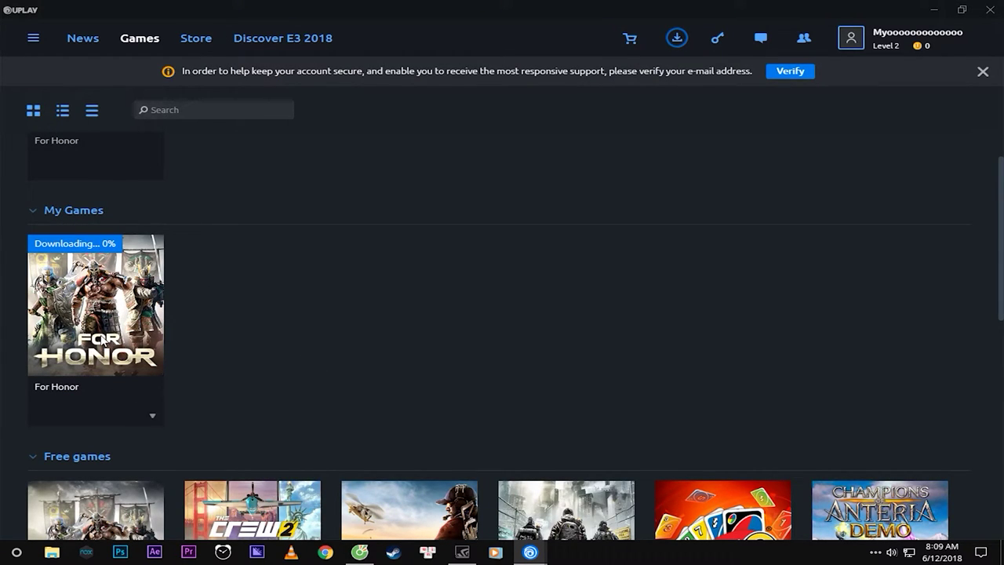
# Scroll through the library, then restore the Installing For Honor download window from the taskbar.
pyautogui.scroll(-8, 278, 316)
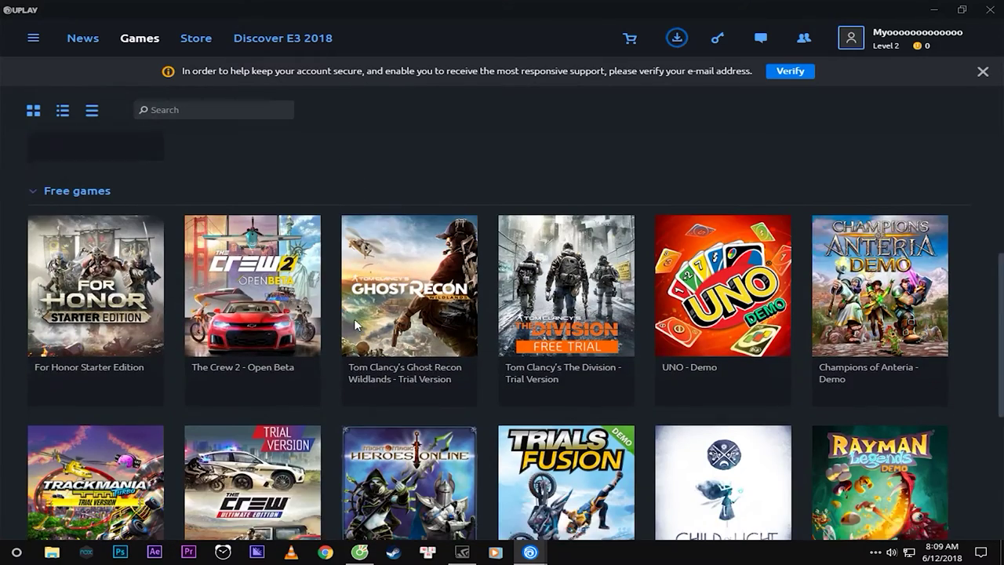
pyautogui.scroll(10, 355, 337)
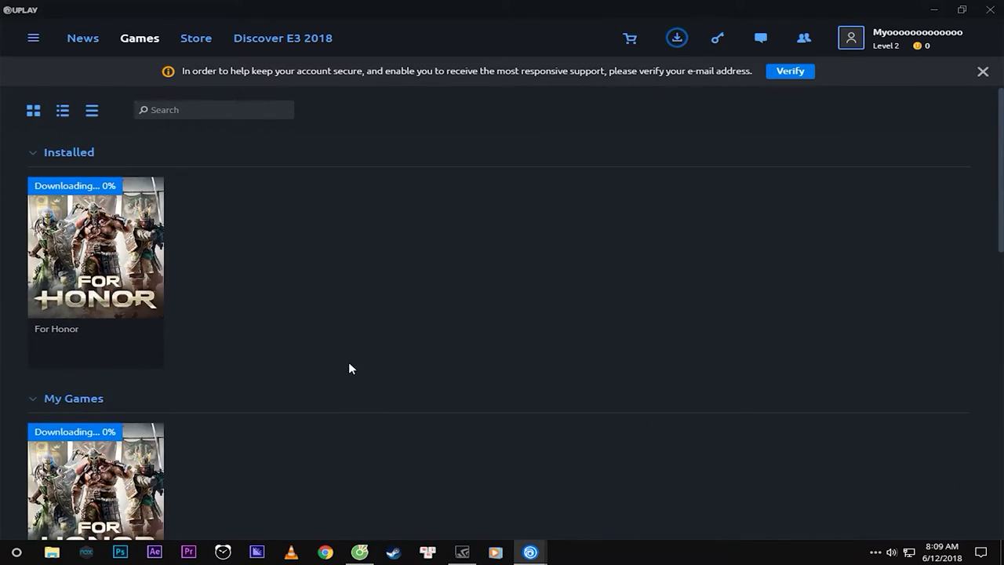
pyautogui.scroll(-10, 350, 368)
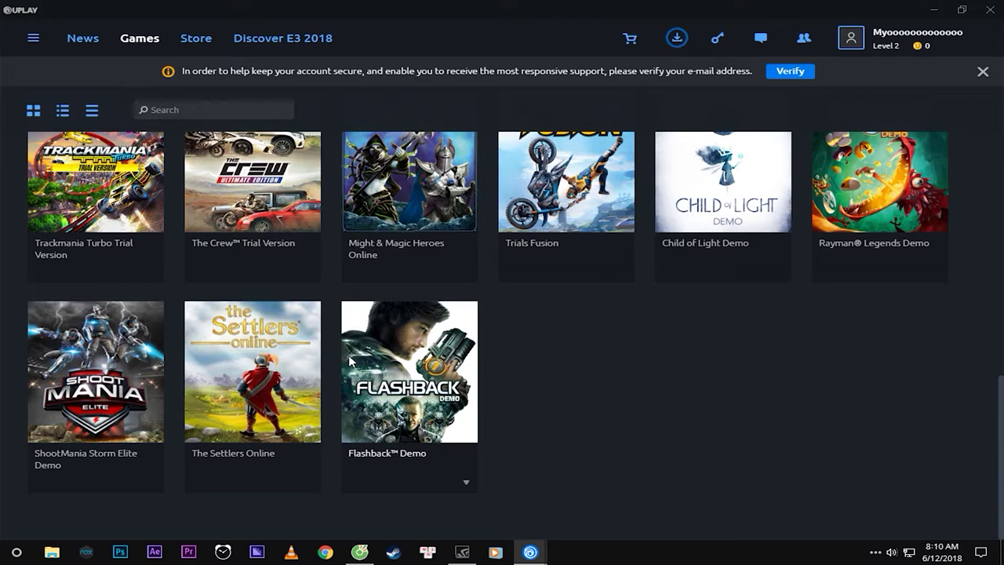
pyautogui.scroll(10, 350, 361)
pyautogui.scroll(-10, 354, 376)
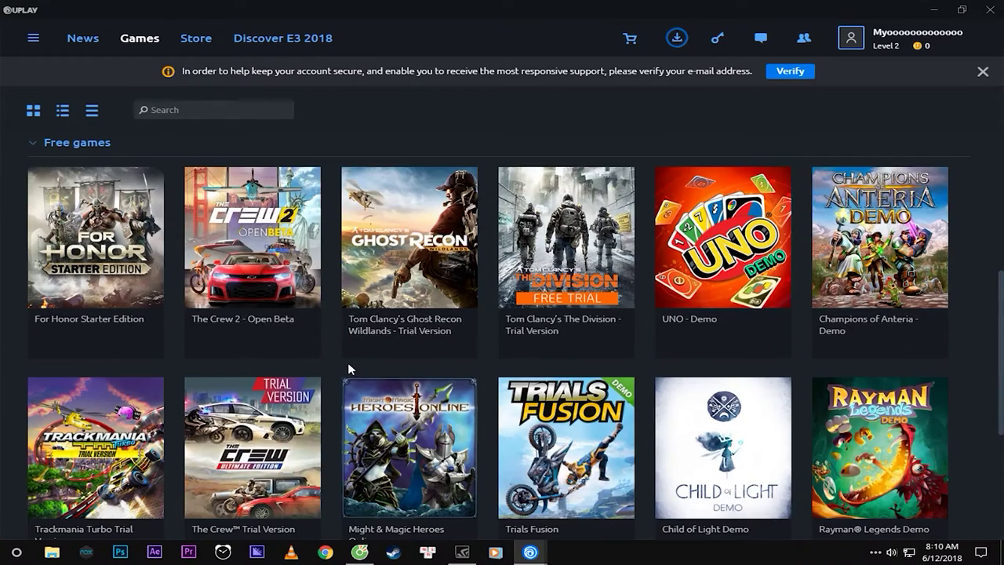
pyautogui.scroll(10, 318, 352)
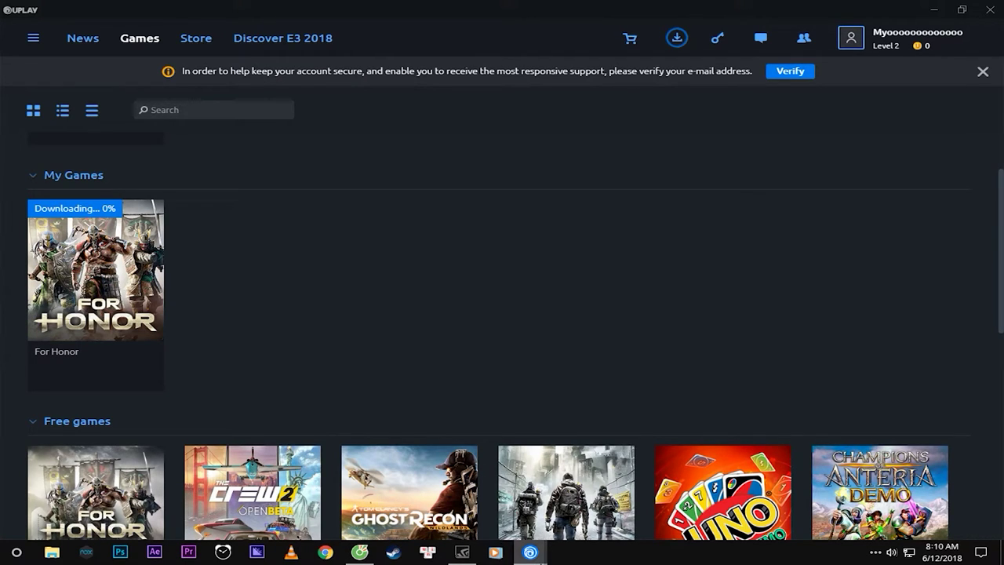
pyautogui.click(627, 462)
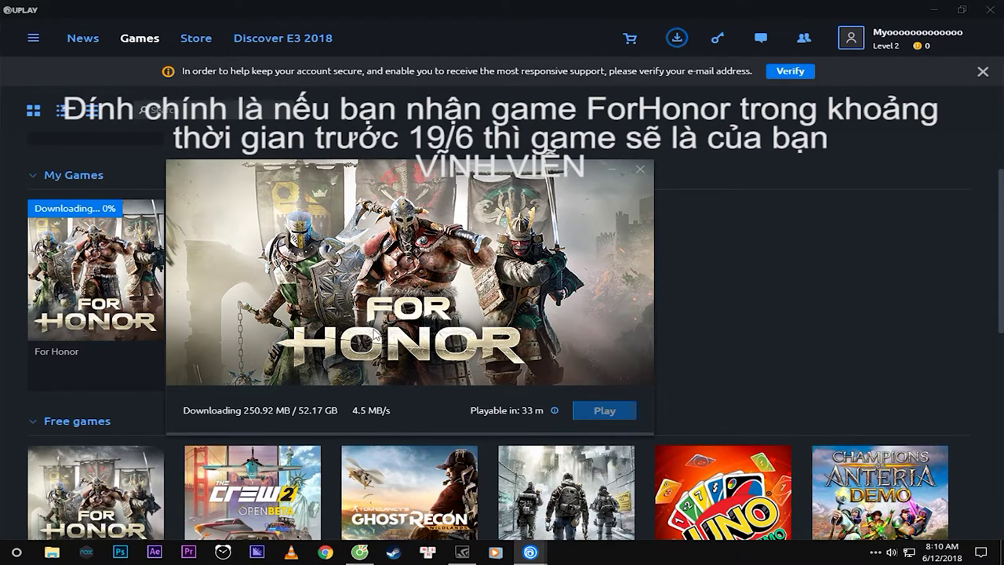
# Scroll the library and minimize the For Honor download progress window.
pyautogui.moveTo(932, 558)
pyautogui.scroll(-1, 265, 528)
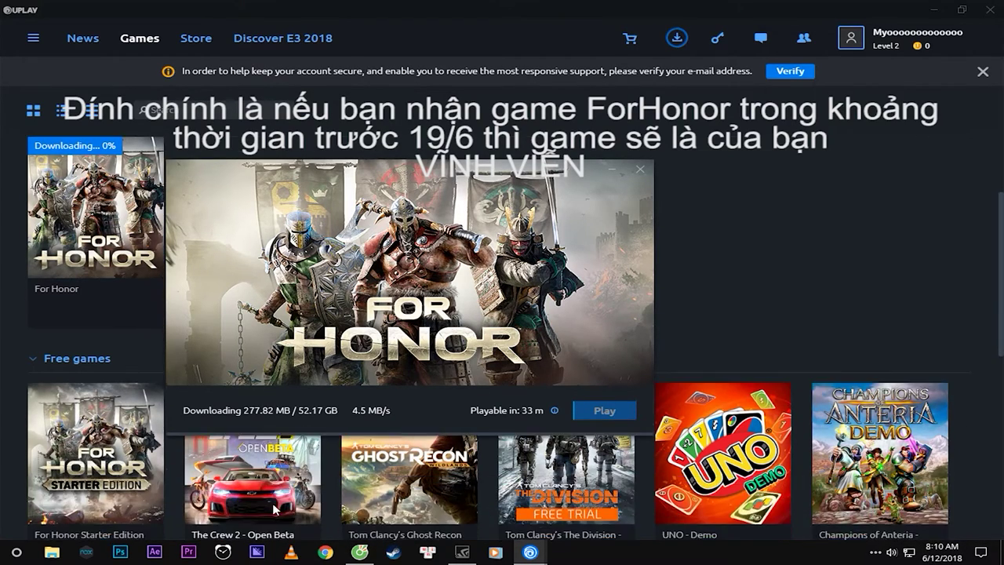
pyautogui.scroll(-1, 277, 491)
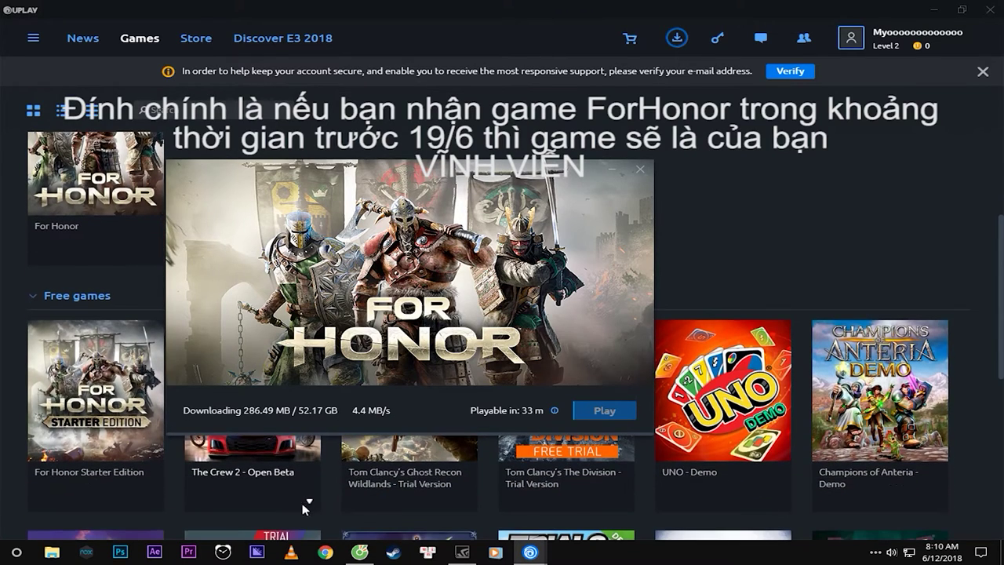
pyautogui.click(612, 170)
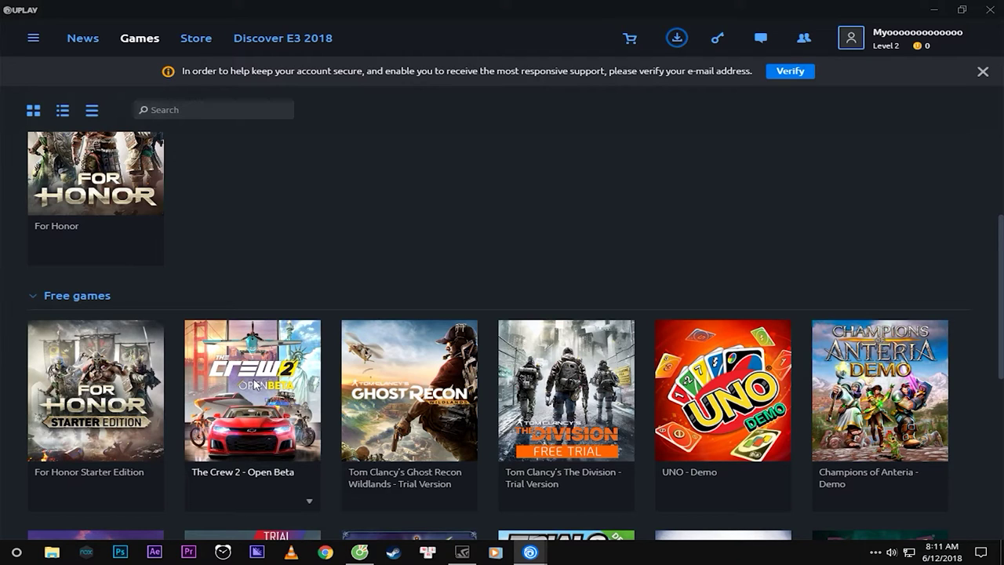
# Close Uplay, dismissing the close-behaviour prompt, and refresh the Windows desktop.
pyautogui.scroll(-5, 531, 240)
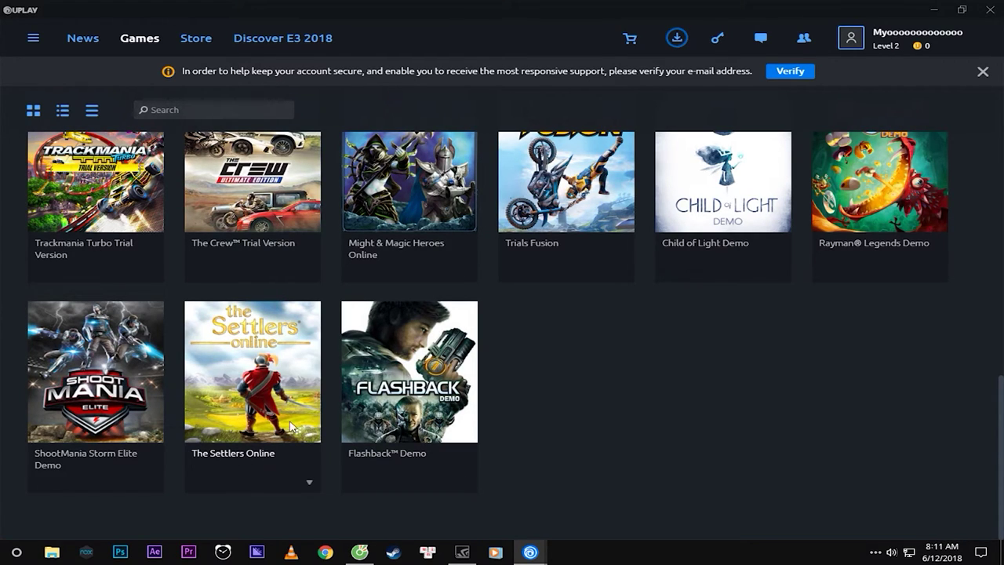
pyautogui.scroll(2, 284, 416)
pyautogui.scroll(1, 293, 365)
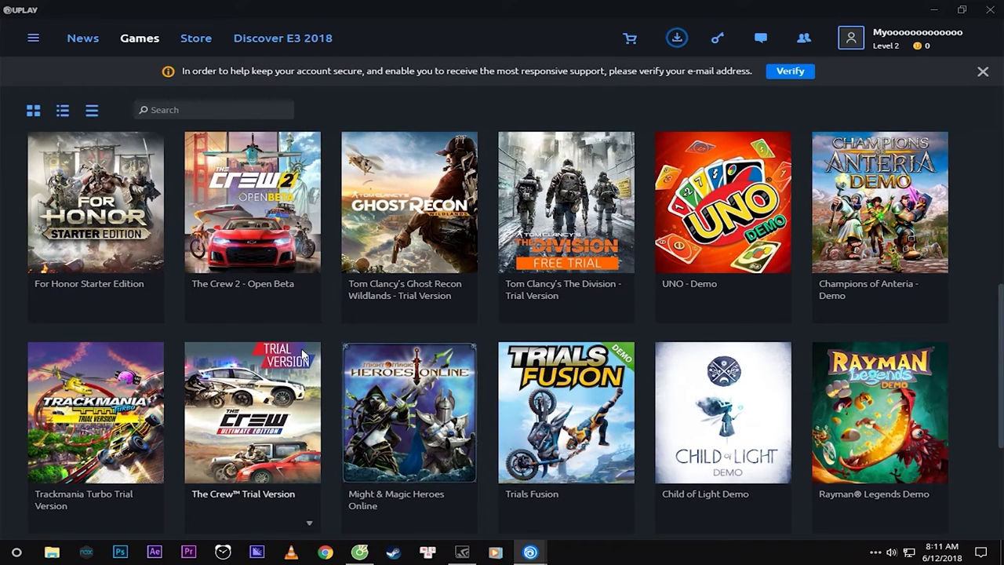
pyautogui.scroll(5, 300, 351)
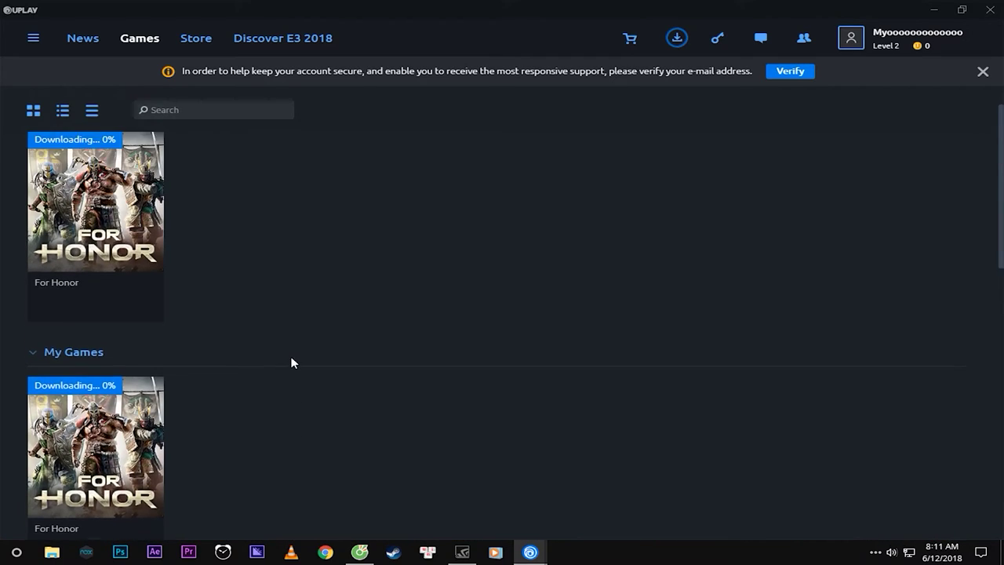
pyautogui.scroll(-5, 543, 286)
pyautogui.scroll(-3, 543, 286)
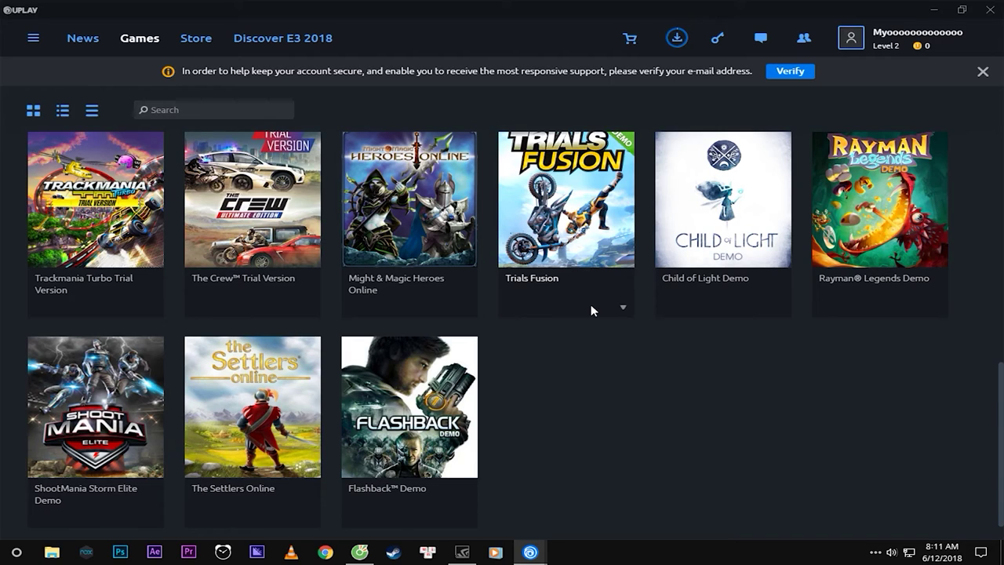
pyautogui.click(990, 9)
pyautogui.click(668, 196)
pyautogui.rightClick(330, 207)
pyautogui.click(354, 241)
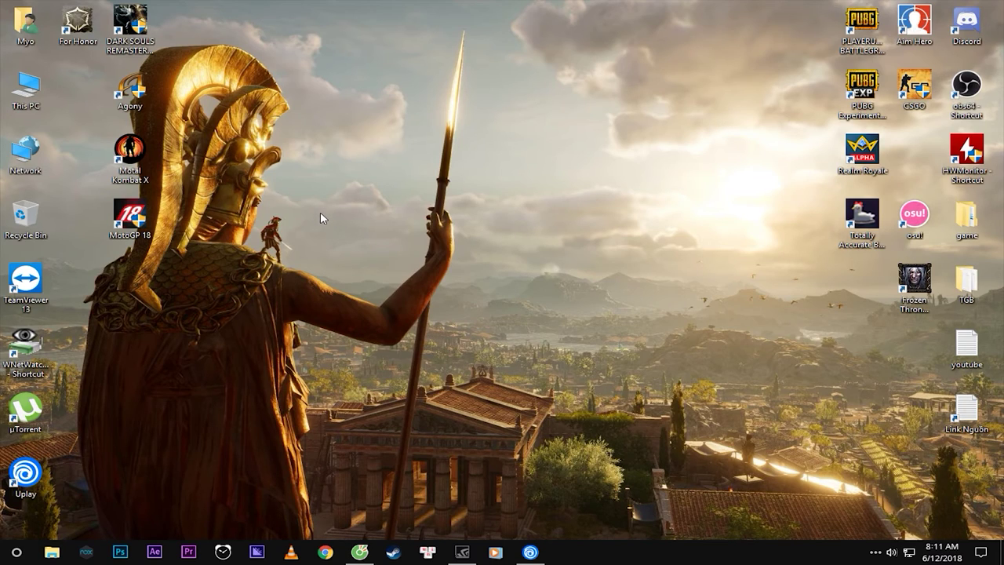